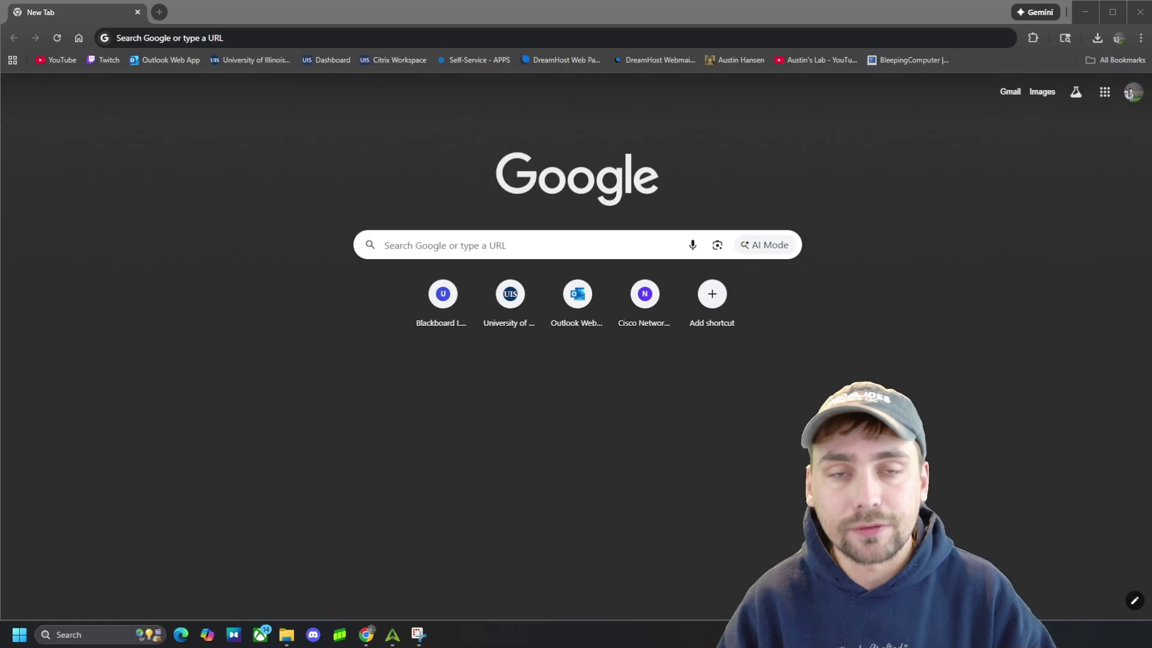
Search Google Images for 'zlatan'
click(491, 247)
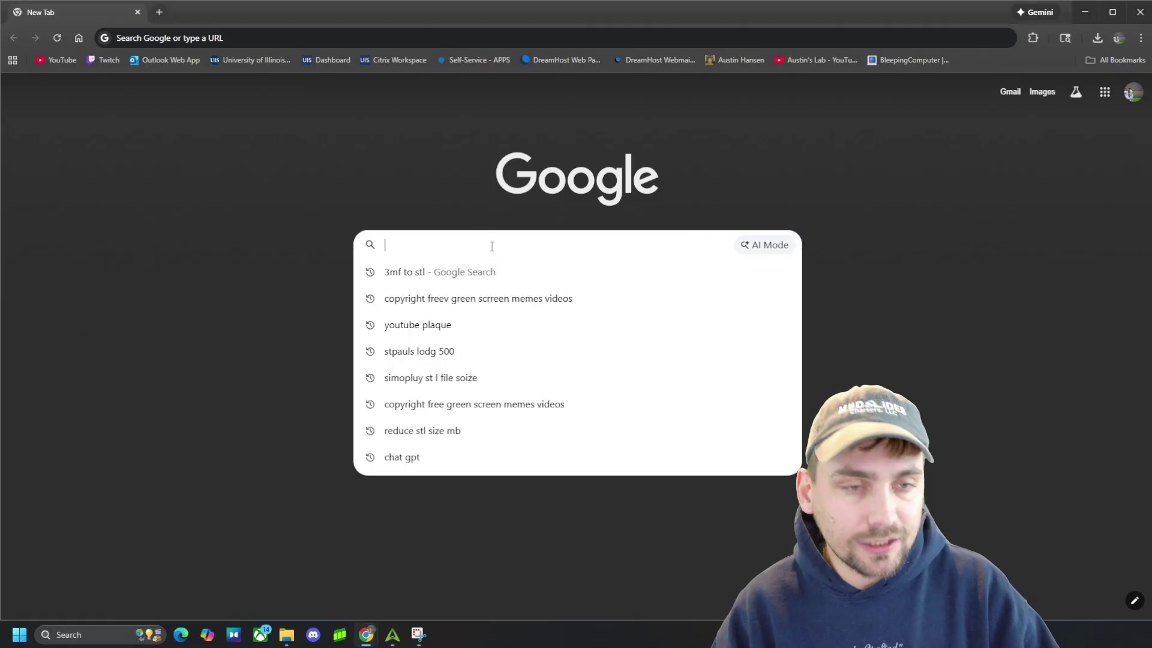
text(zlatan)
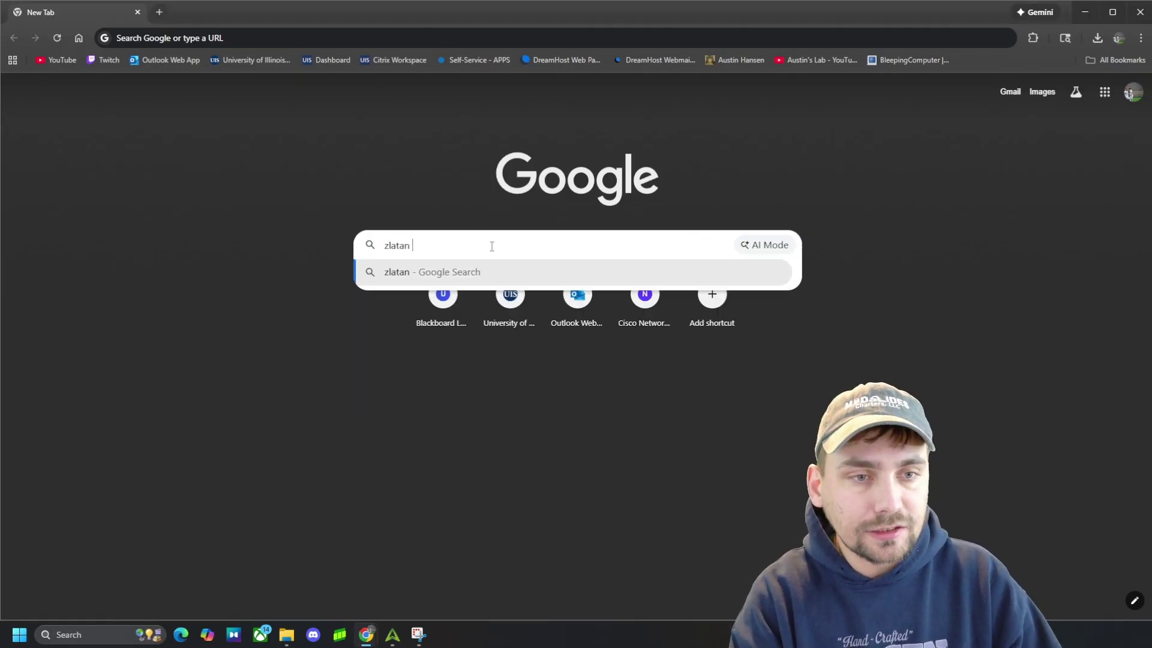
key(Return)
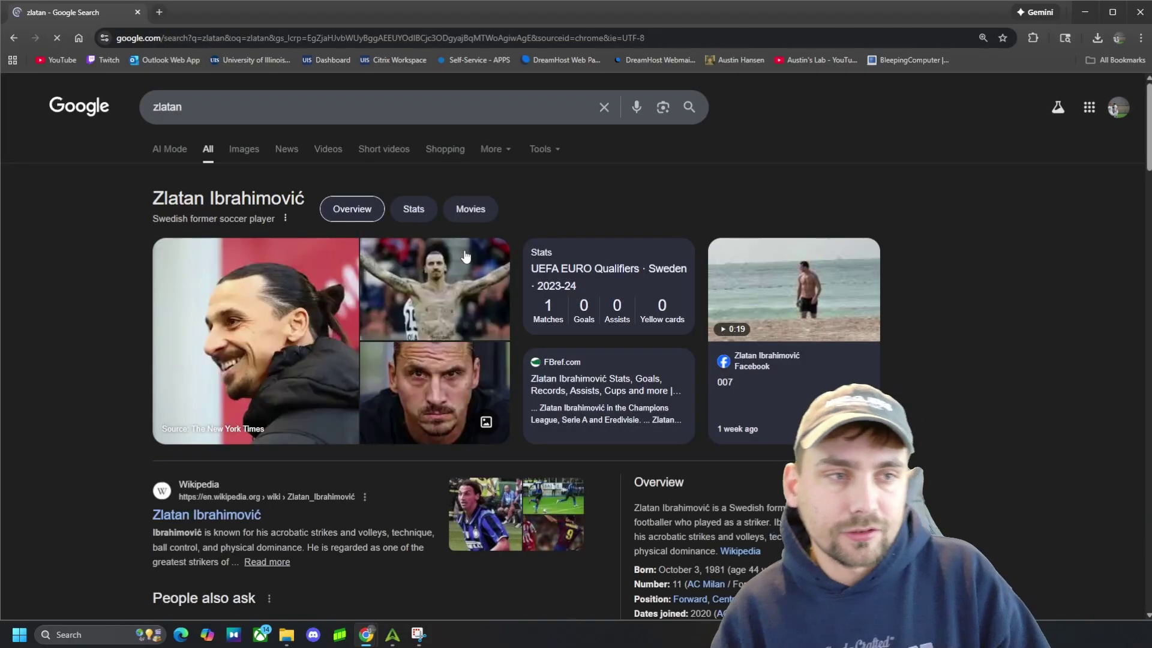
click(244, 149)
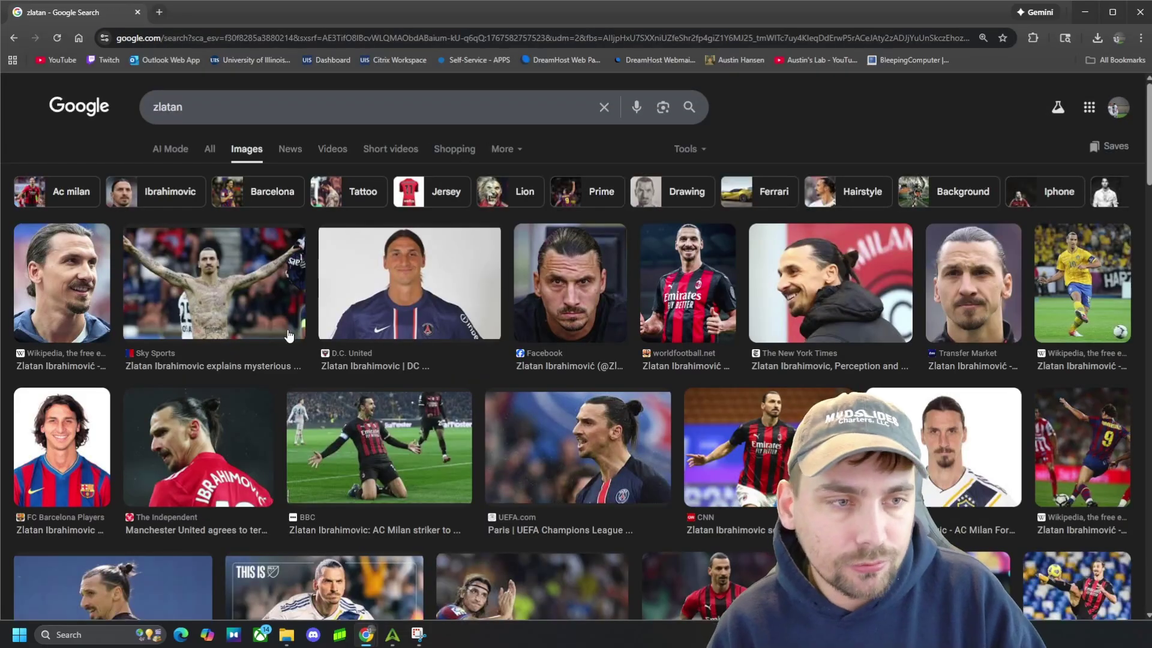
Filter the 'zlatan' image results to Creative Commons usage rights
click(399, 457)
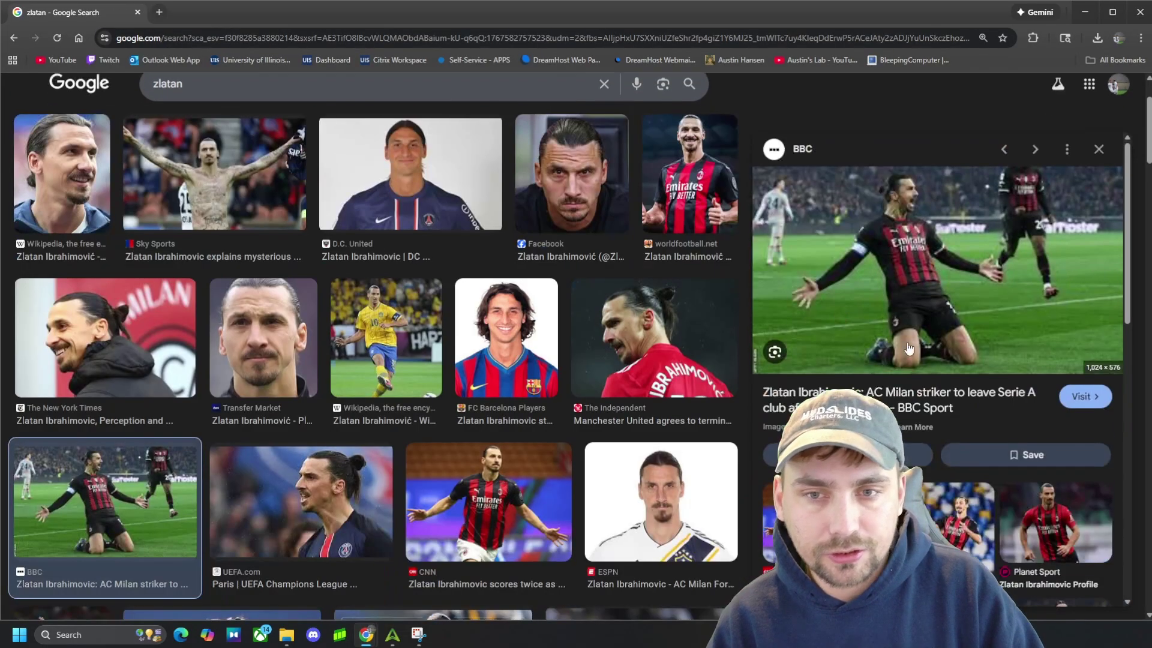
right_click(894, 280)
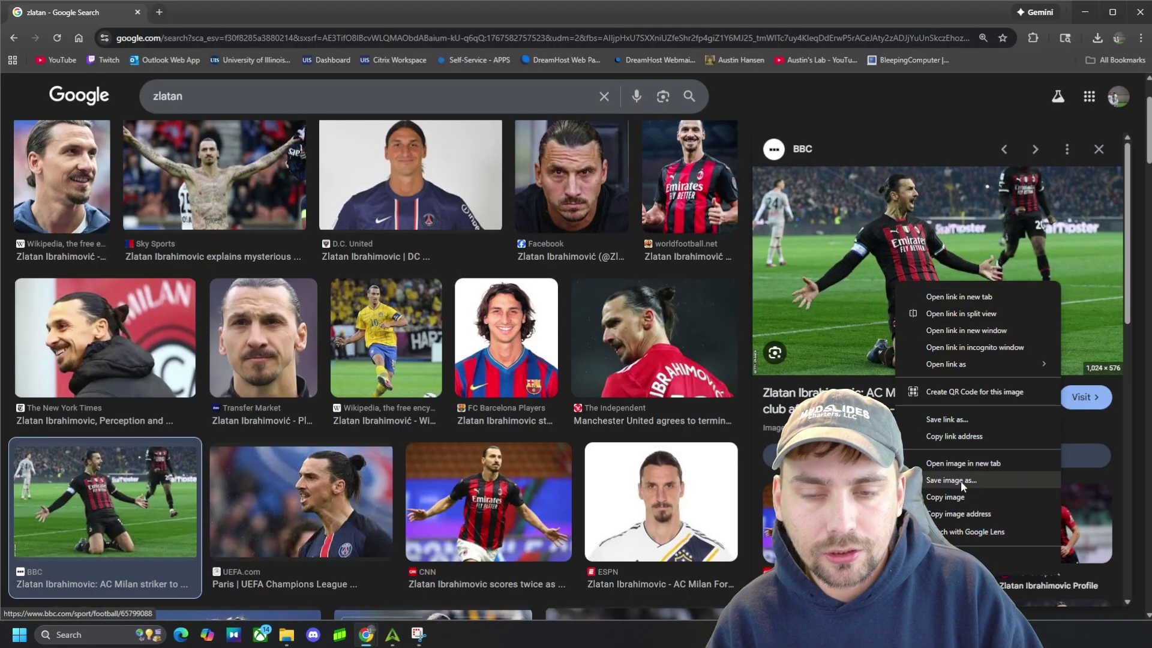
click(755, 121)
scroll(747, 106, up, 2)
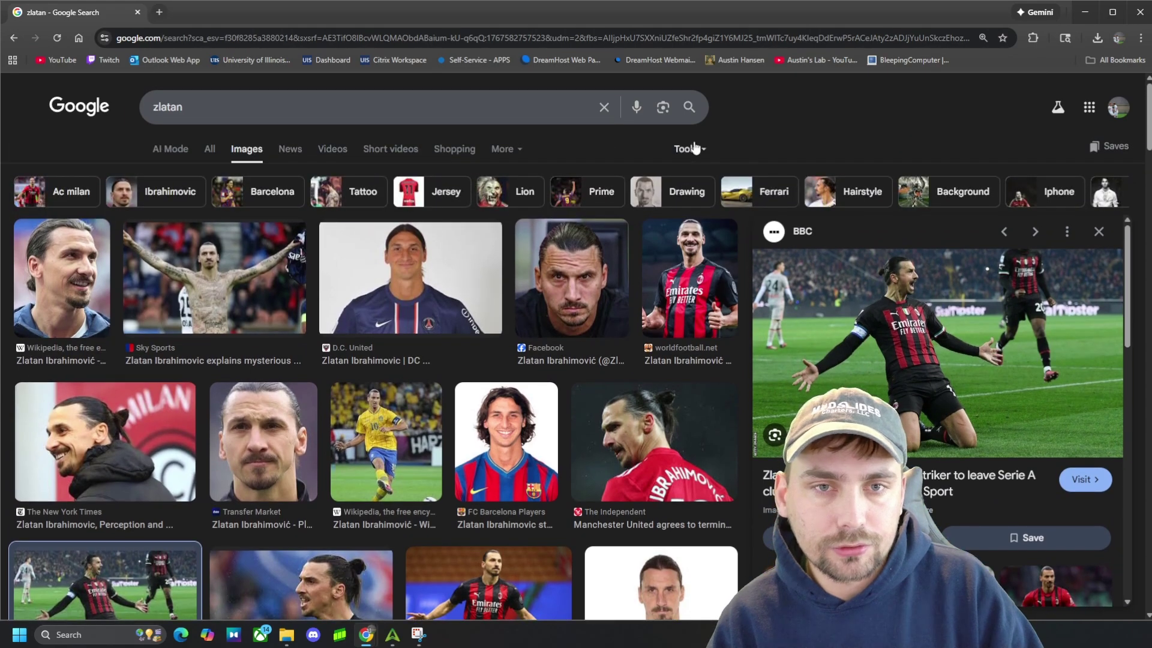
click(694, 148)
mouse_move(726, 226)
click(873, 239)
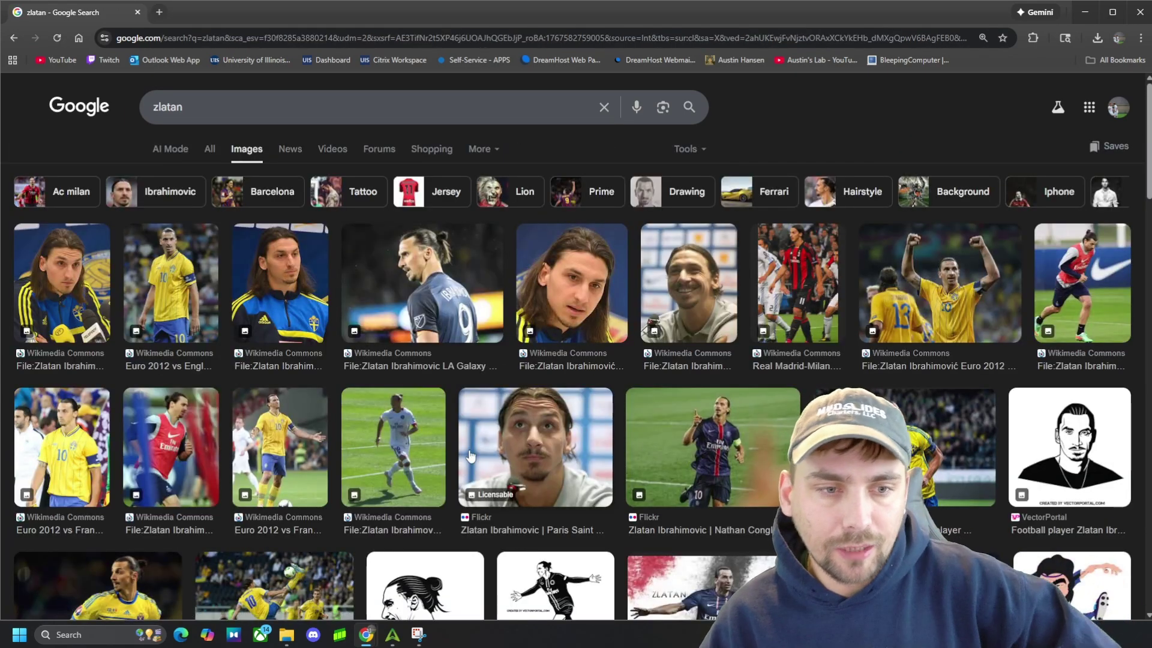
Save the white PSG kit photo, Zlatan_Ibrahimovic_1_August_2015.jpg, to Downloads
click(429, 453)
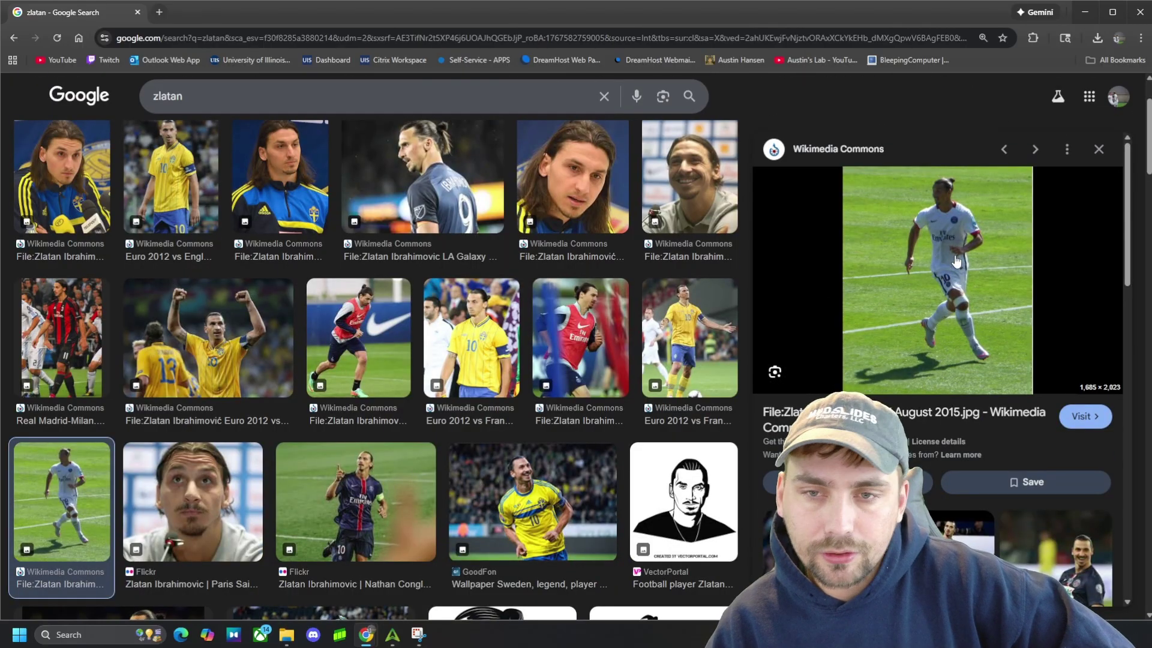
right_click(956, 258)
click(1043, 448)
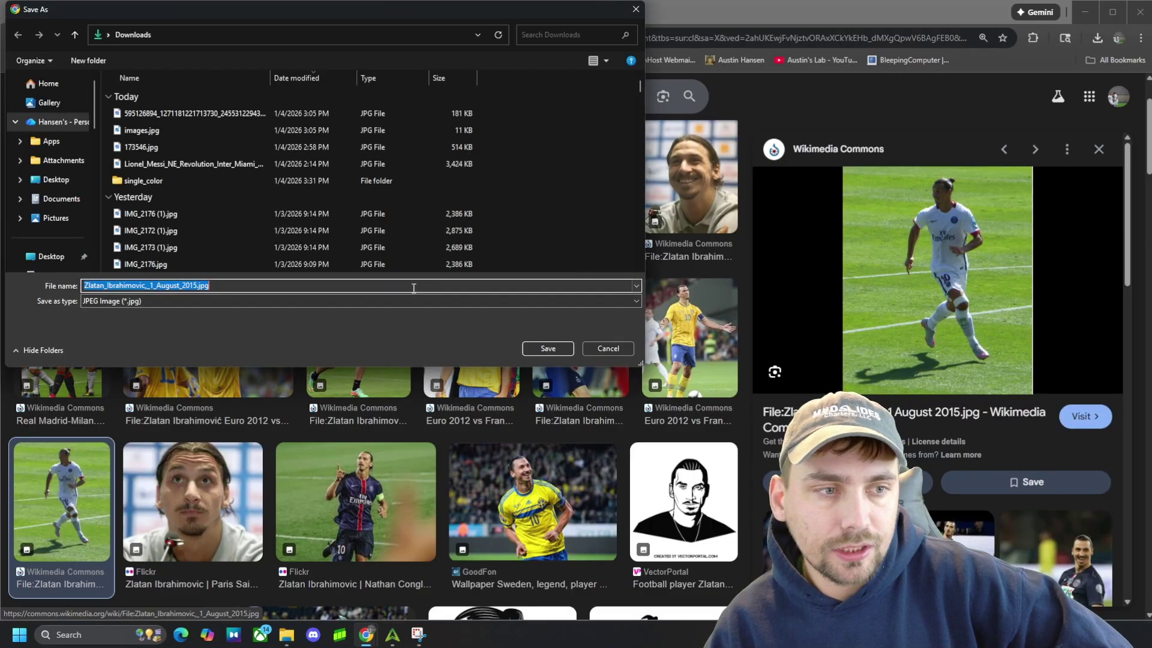
click(548, 349)
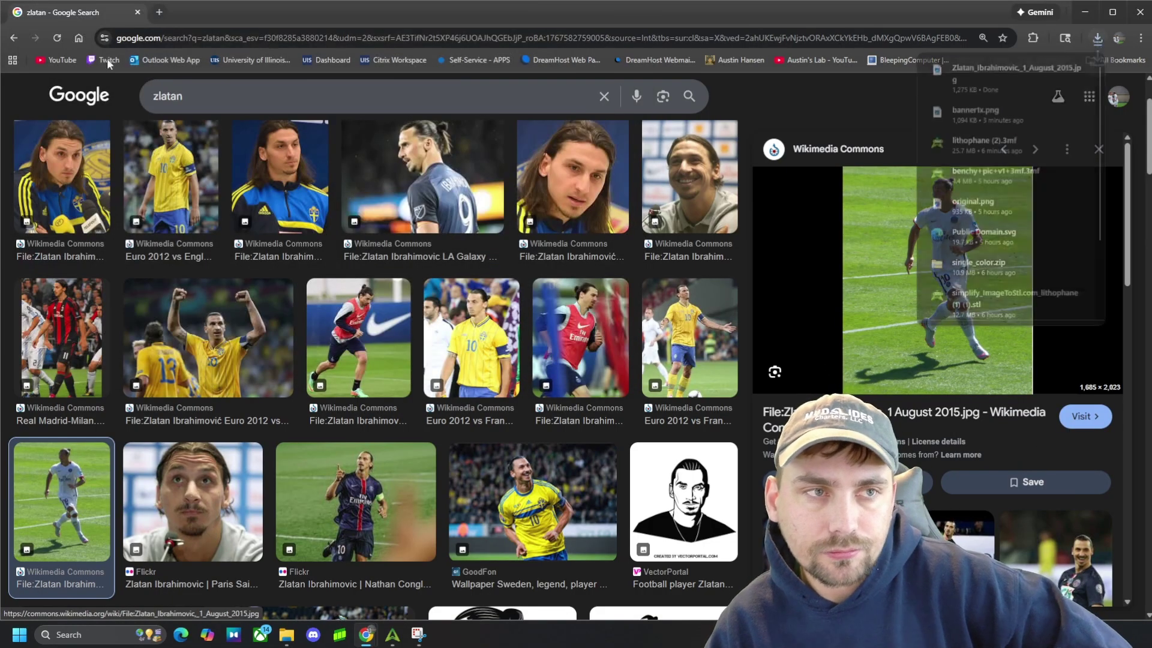
Search 'makerworld' in a new tab and go to the MakerWorld home page
click(158, 19)
text(maker)
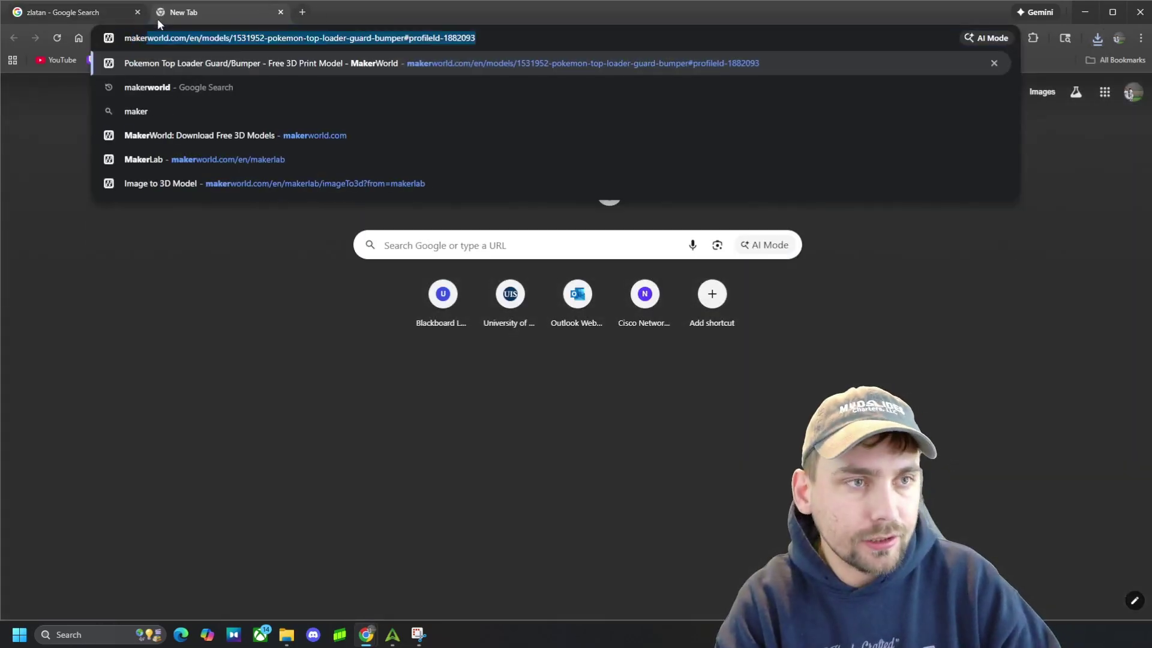
text(world)
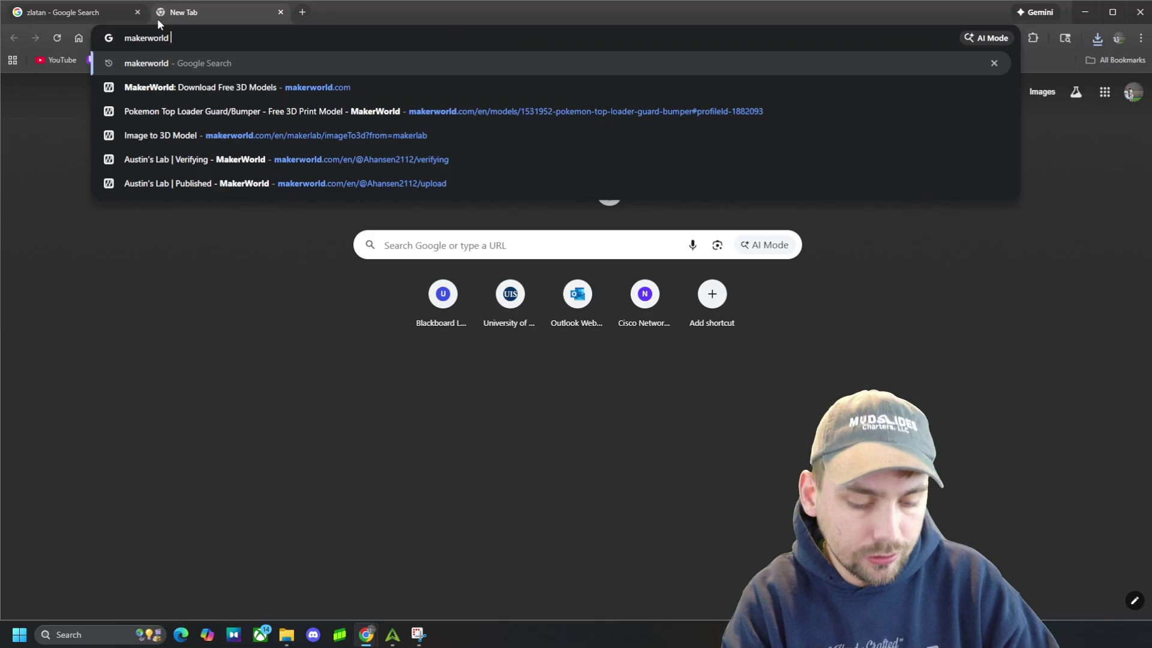
key(Return)
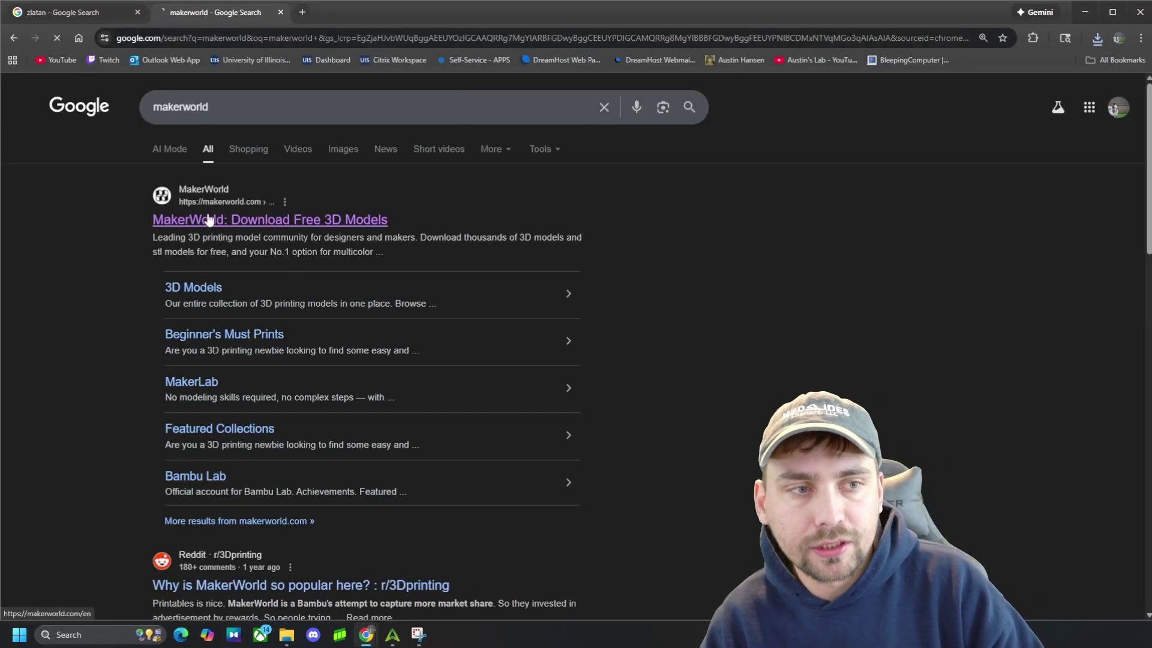
click(209, 220)
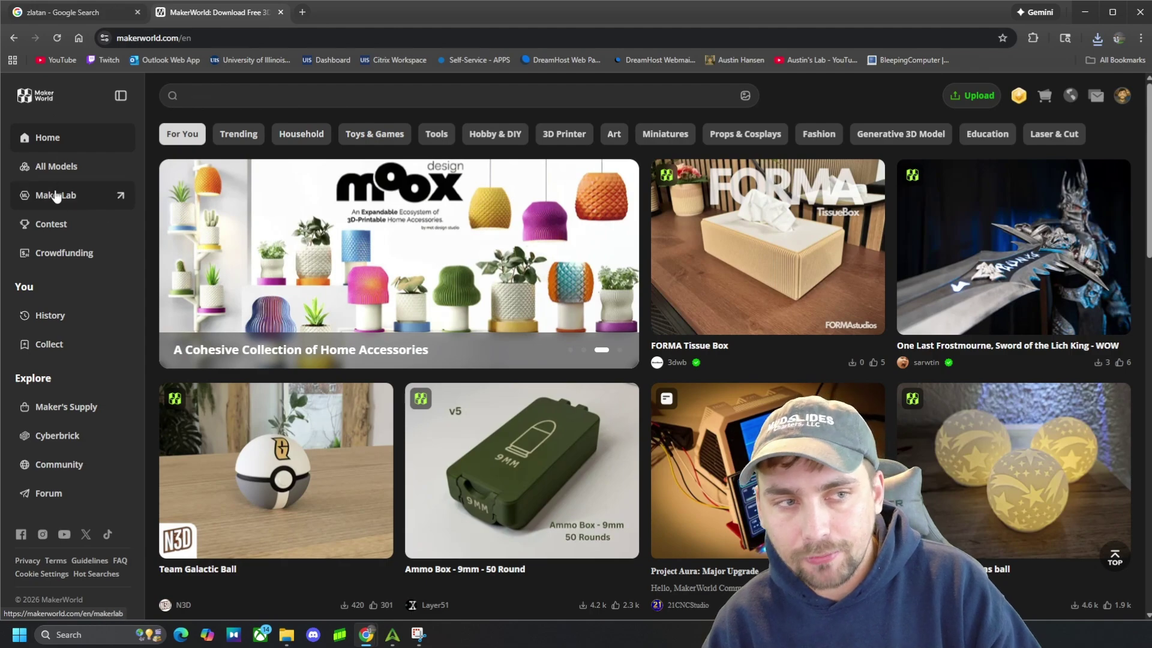
Open MakerLab and filter its tools to Single-Color Friendly
click(55, 194)
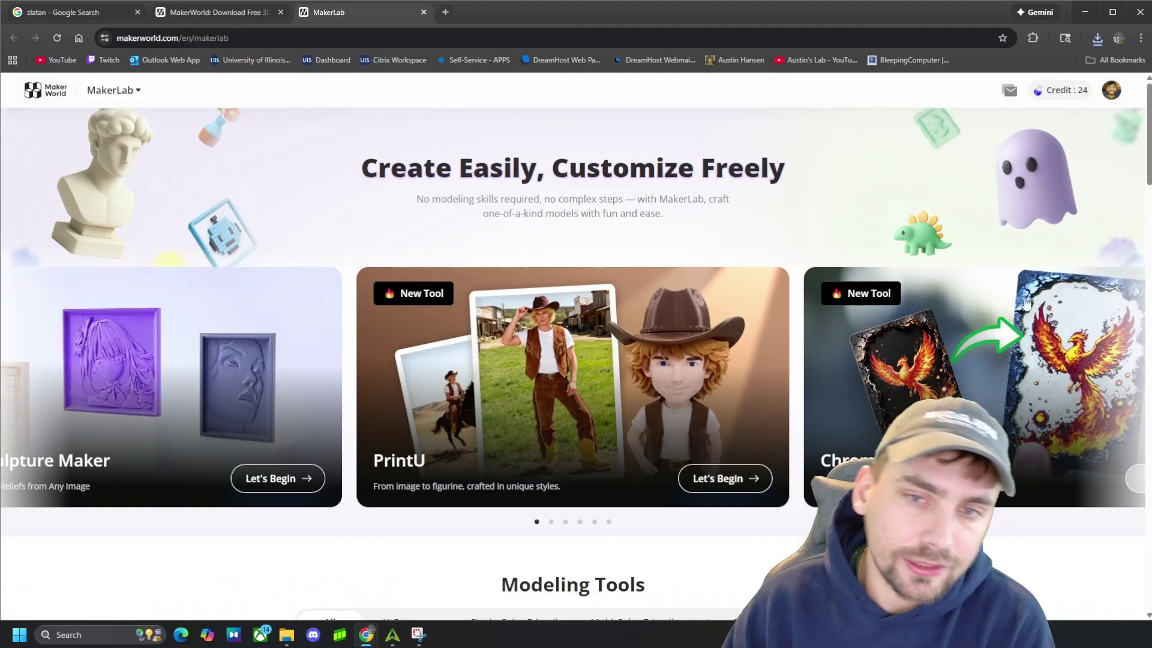
scroll(475, 438, down, 4)
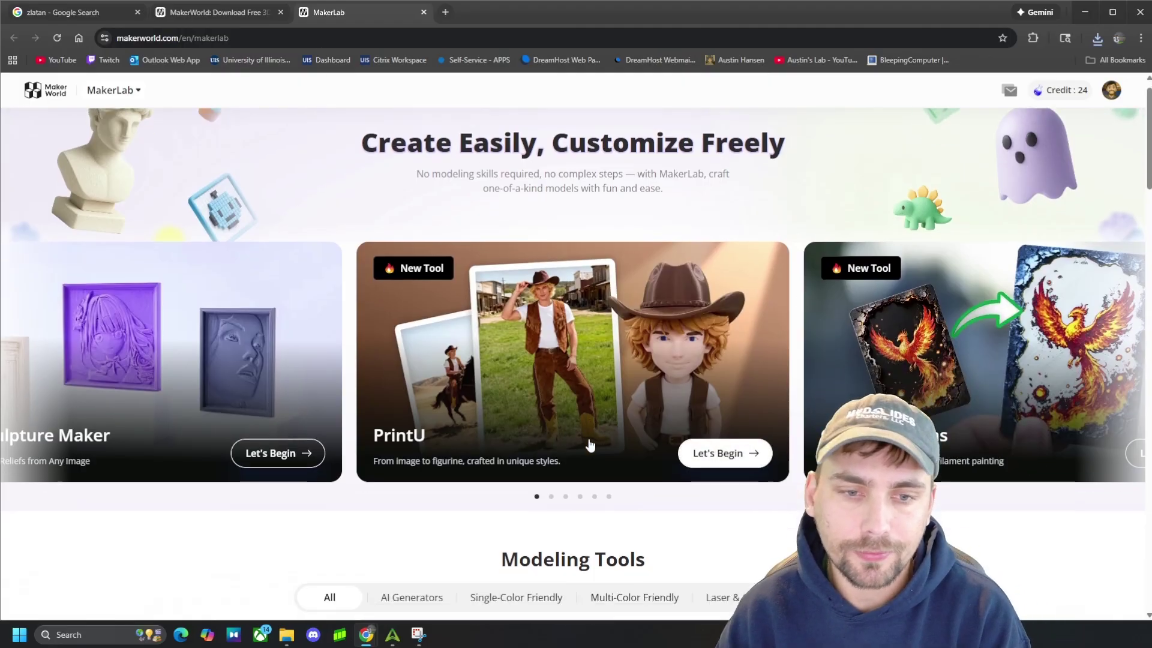
scroll(590, 444, up, 4)
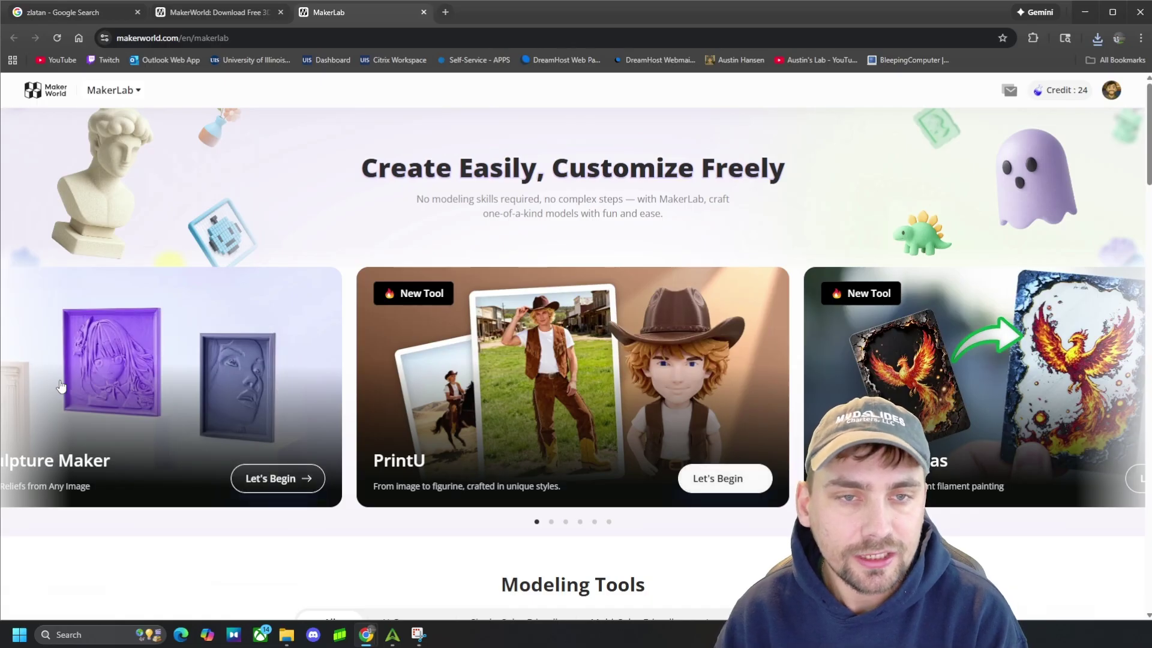
scroll(456, 416, down, 4)
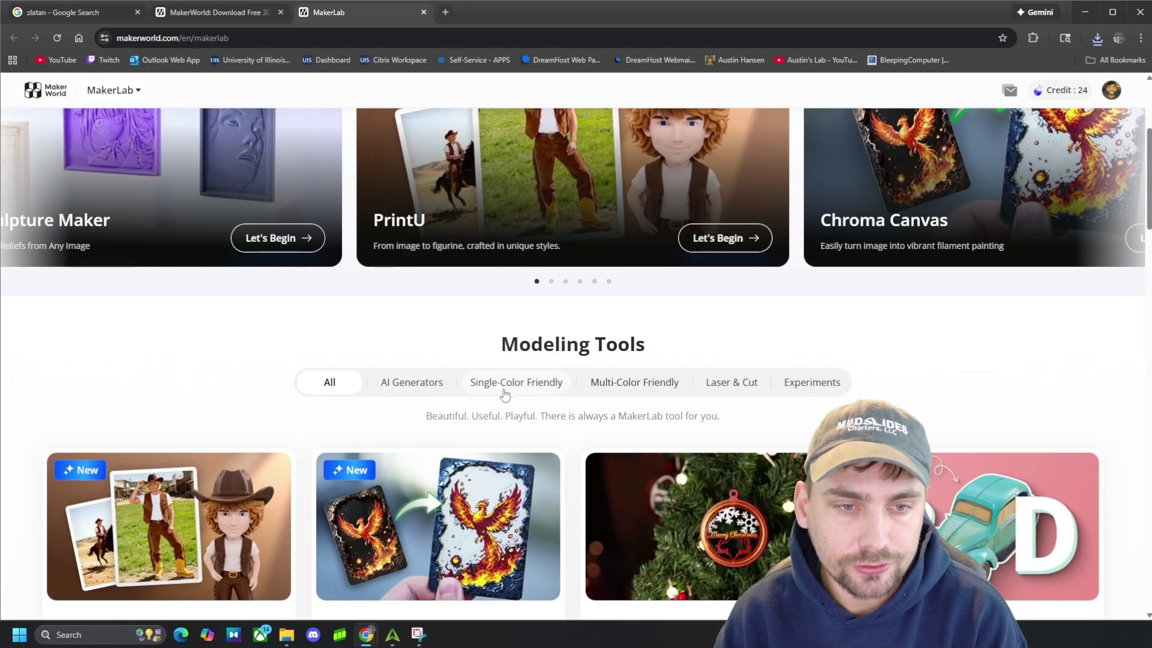
click(504, 384)
scroll(556, 396, down, 4)
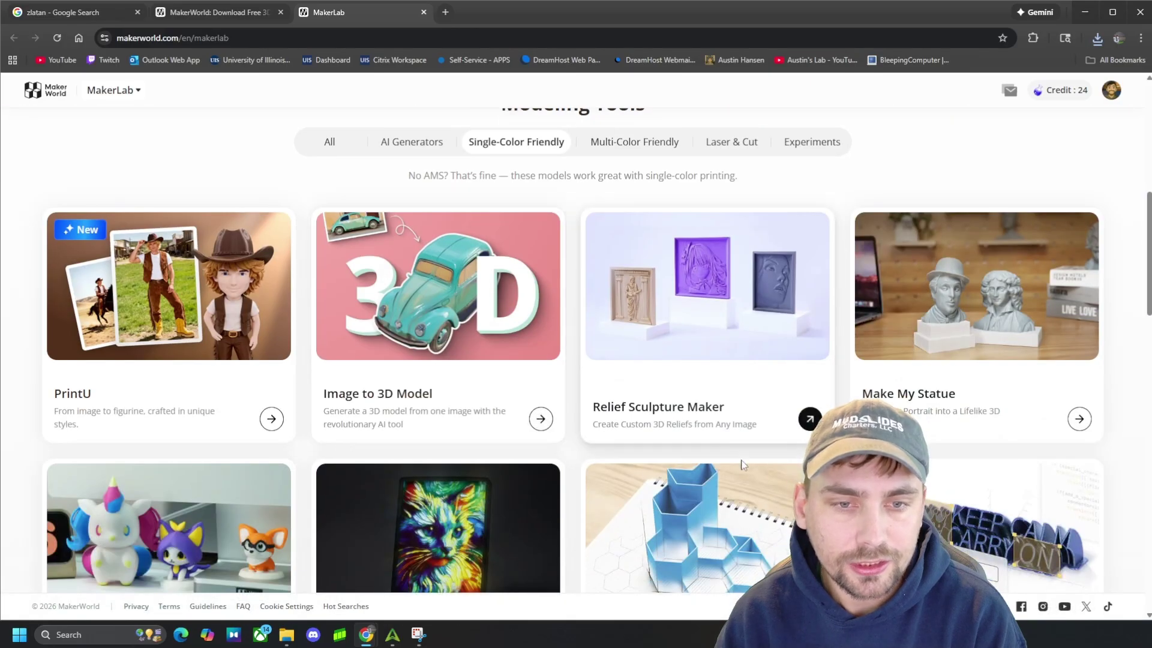
scroll(686, 277, down, 2)
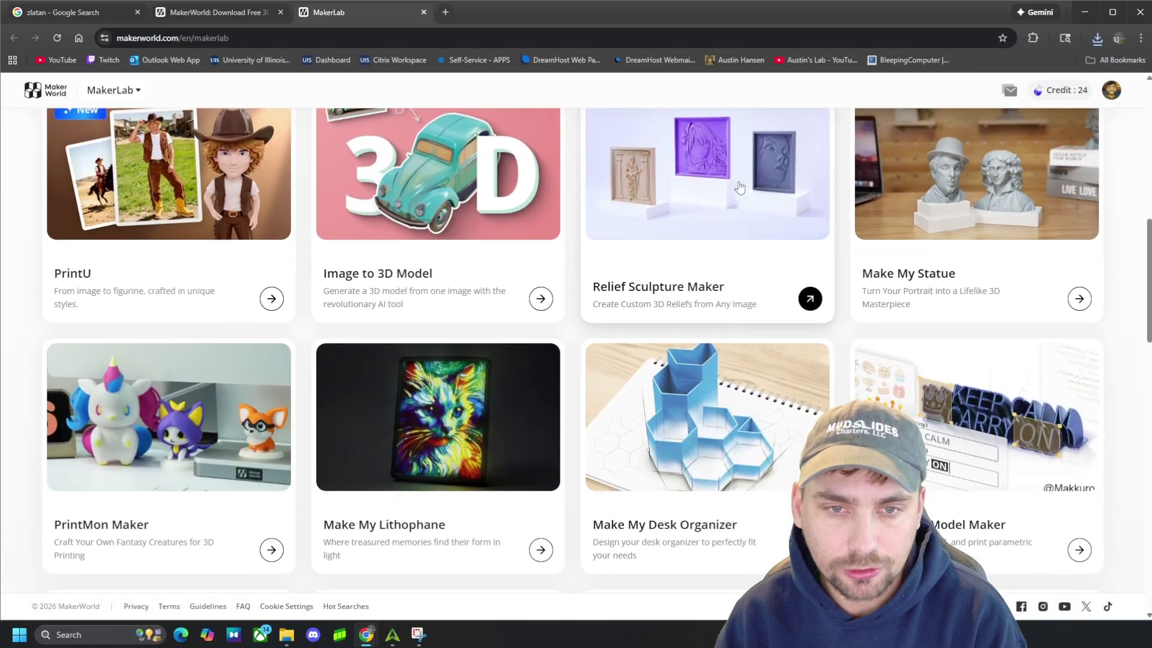
scroll(740, 188, down, 3)
scroll(690, 288, up, 5)
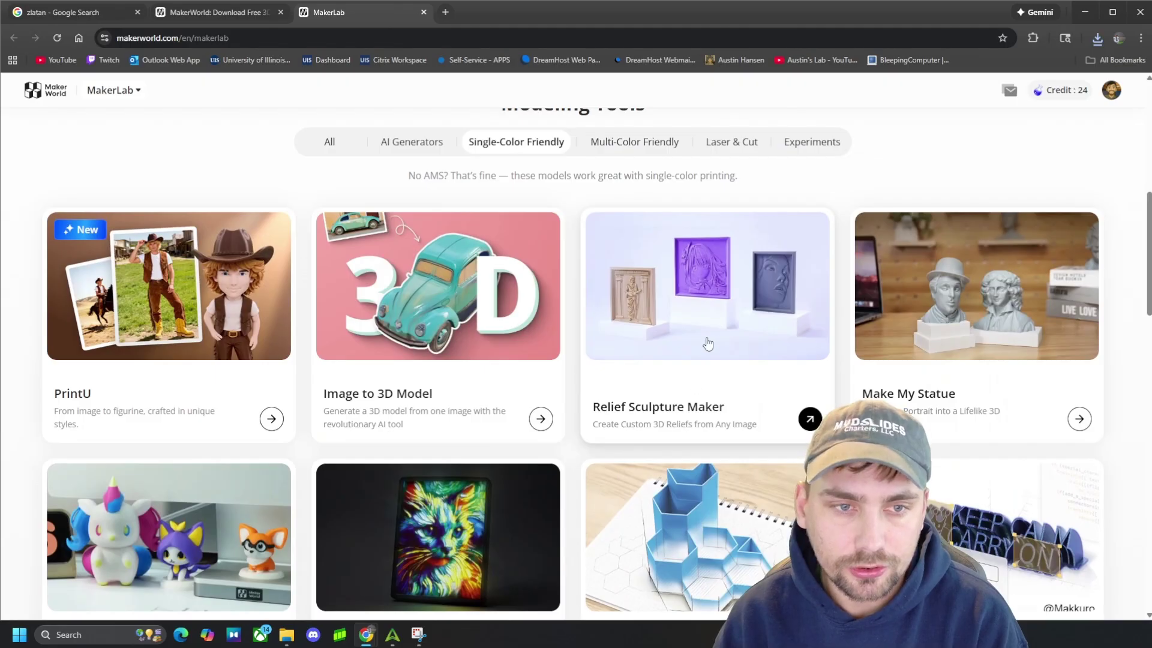
Create a single-sided relief project and upload Zlatan_Ibrahimovic_1_August_2015.jpg from Downloads
click(708, 343)
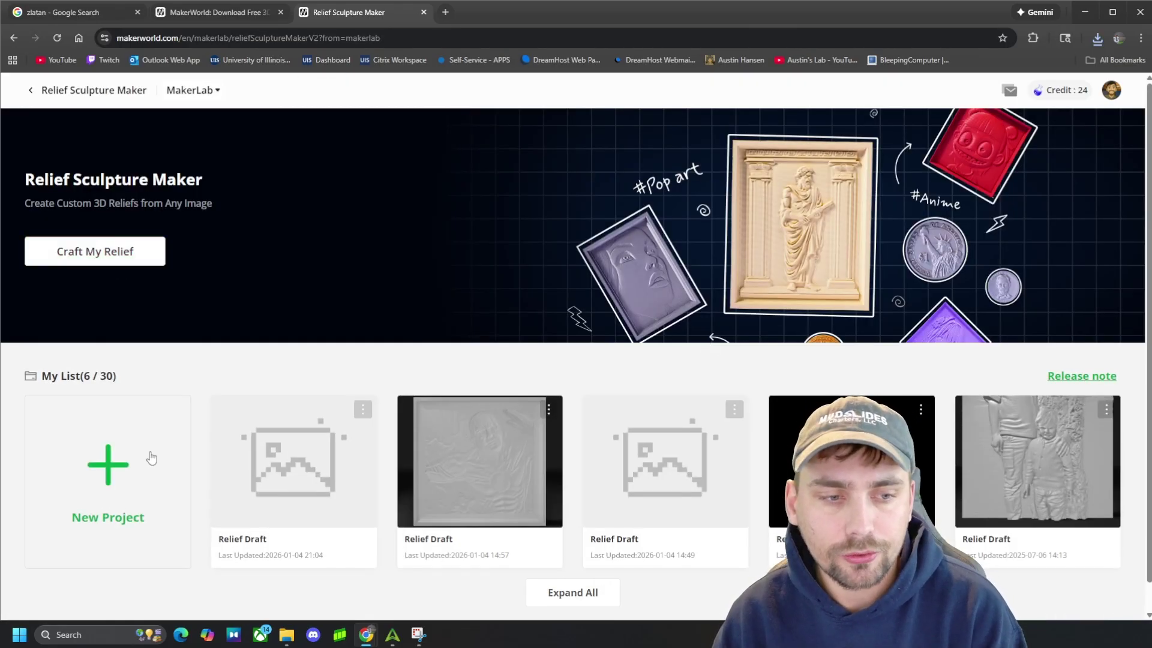
click(127, 475)
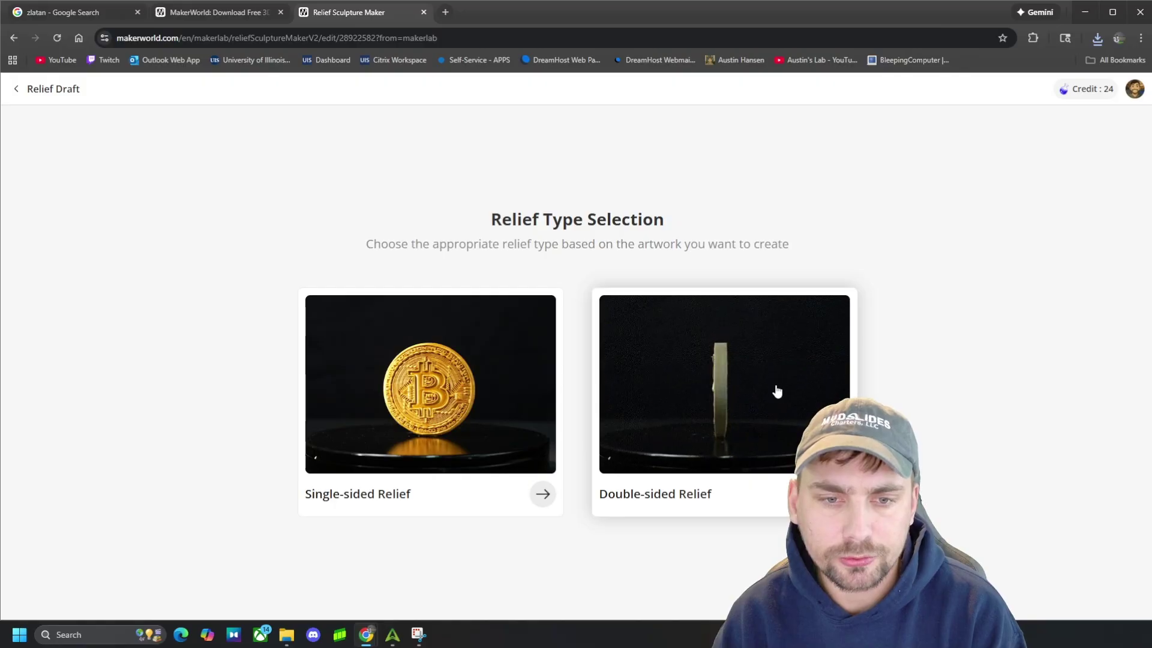
click(502, 422)
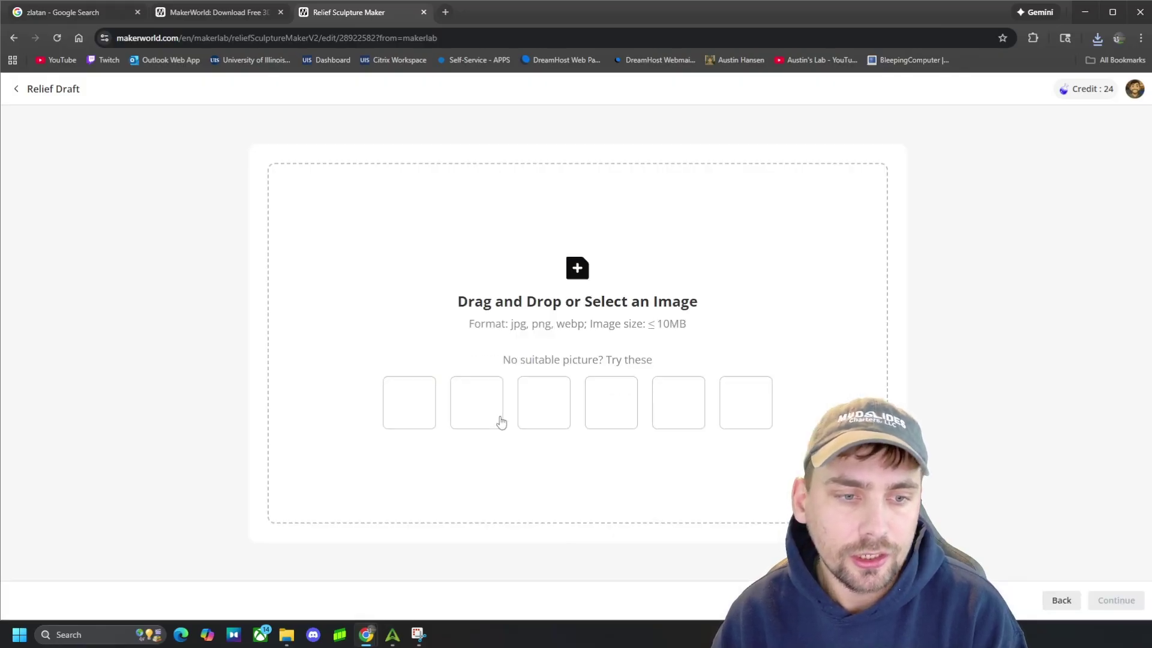
click(576, 280)
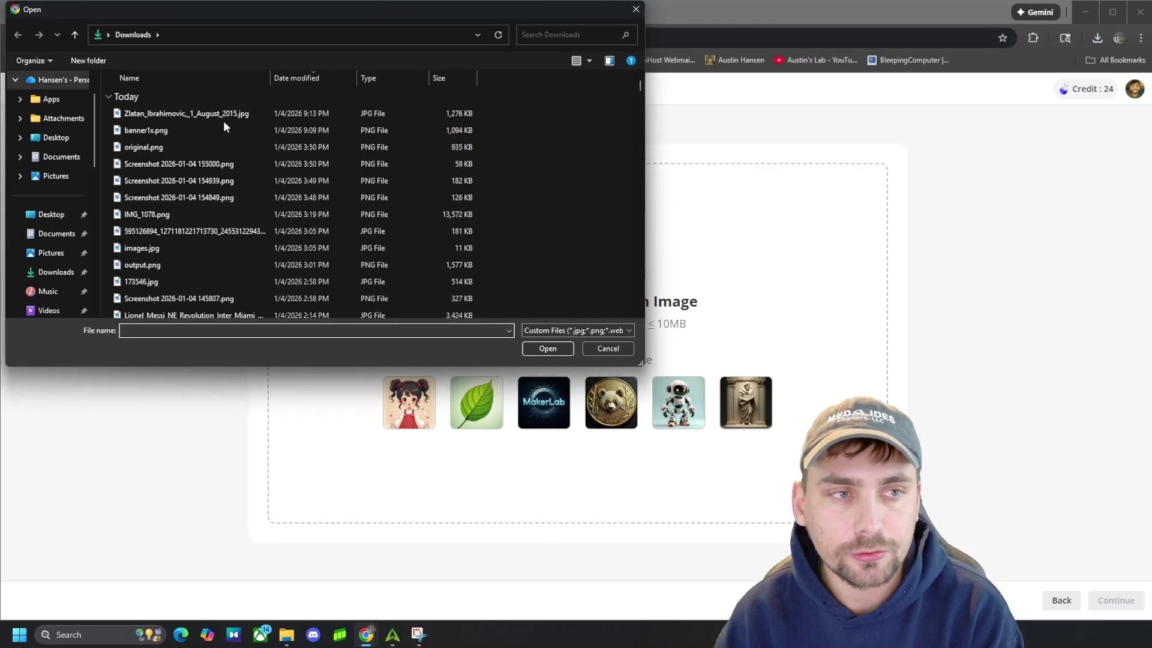
click(217, 118)
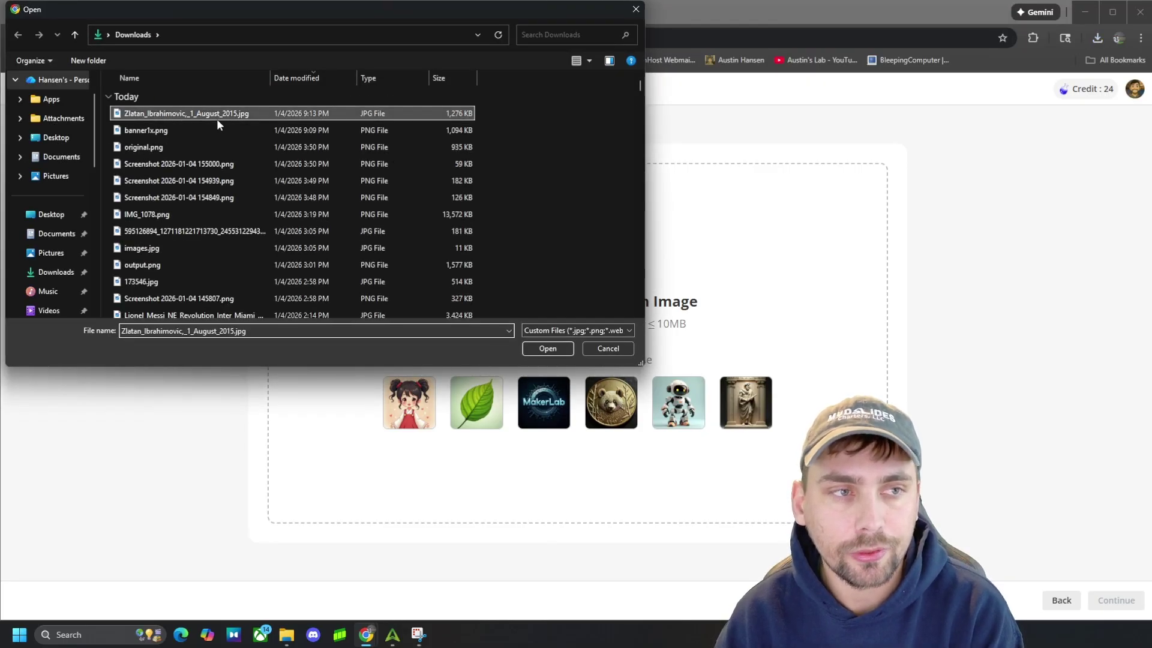
click(537, 351)
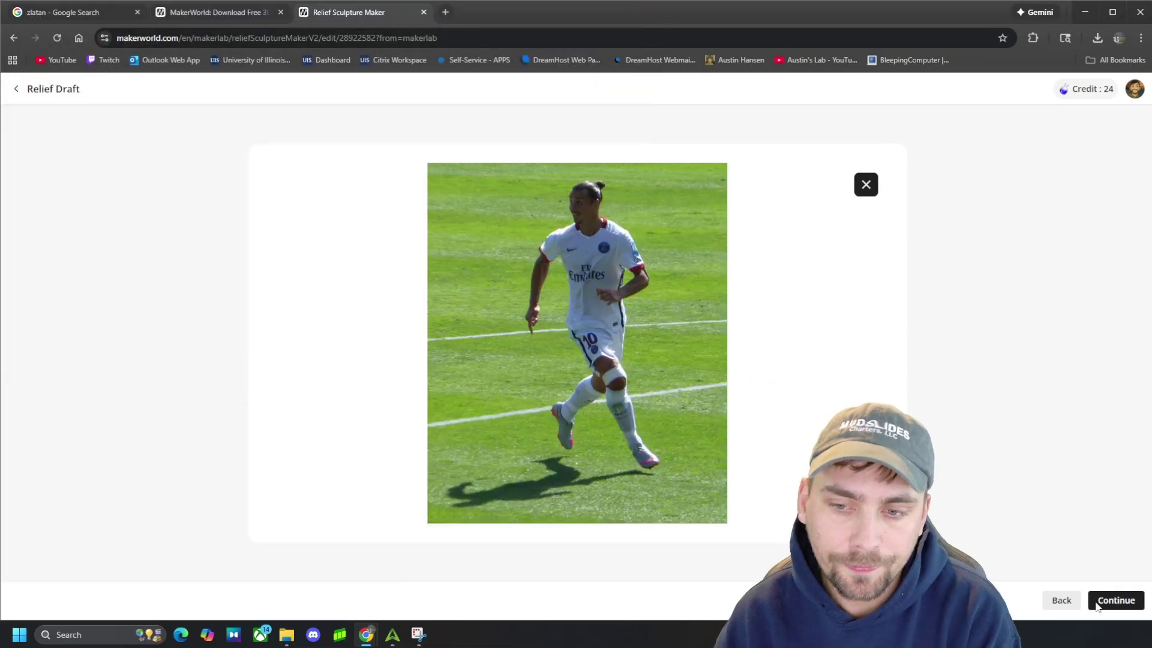
Keep the photo's background and set the image type to Portrait
click(1115, 600)
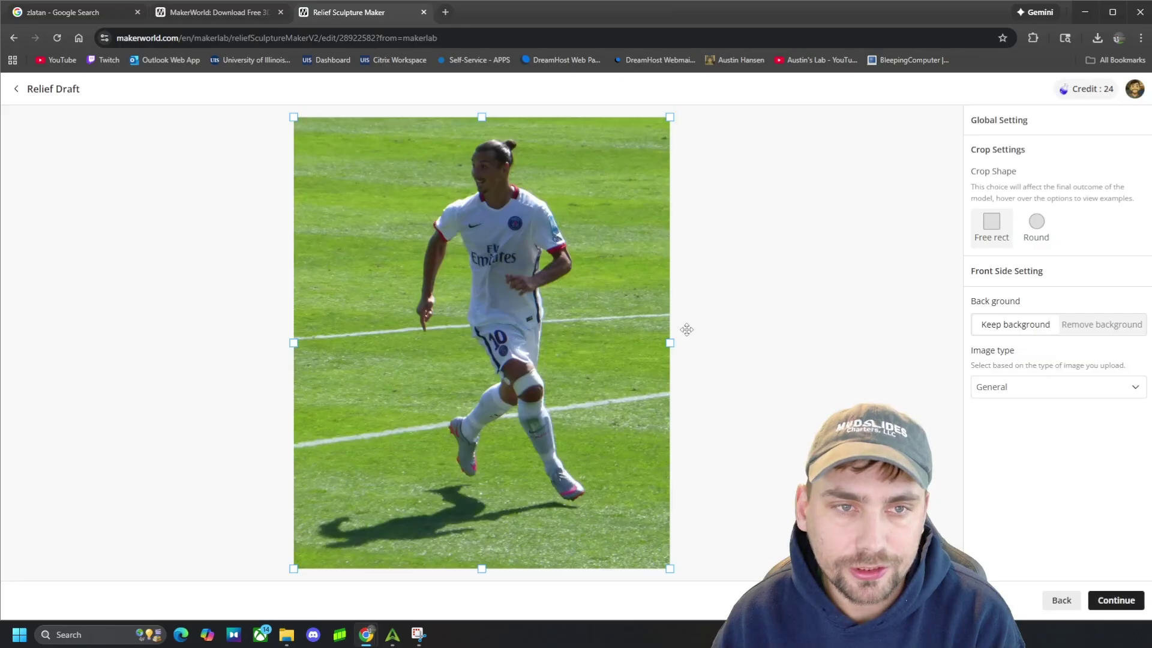
click(1087, 327)
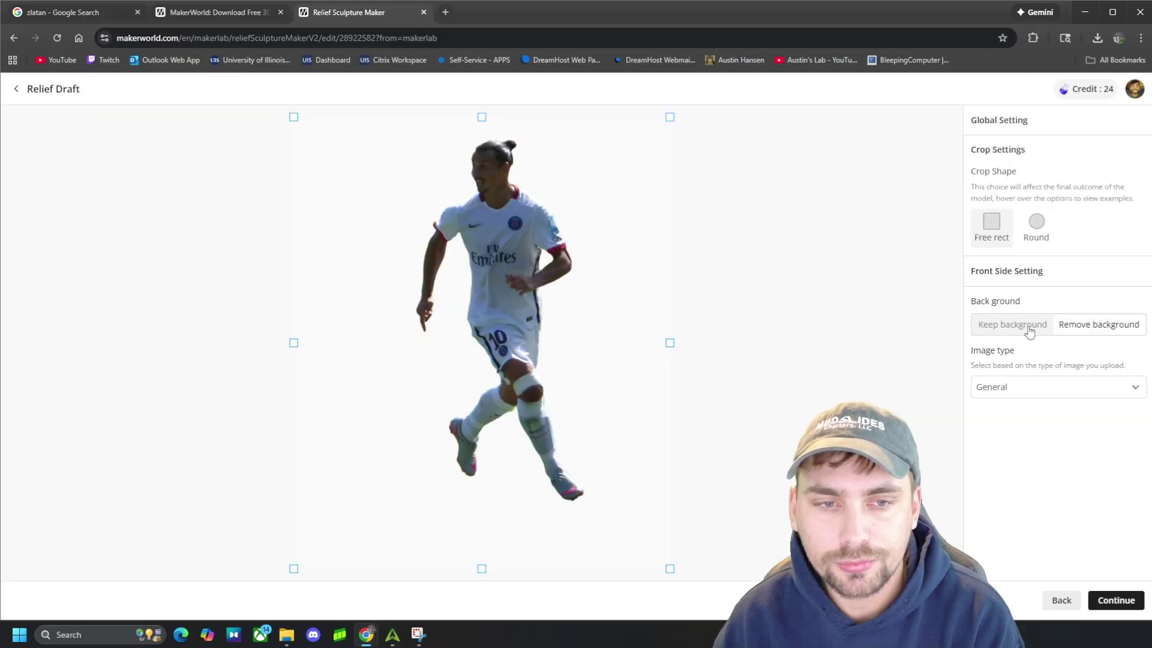
click(1027, 325)
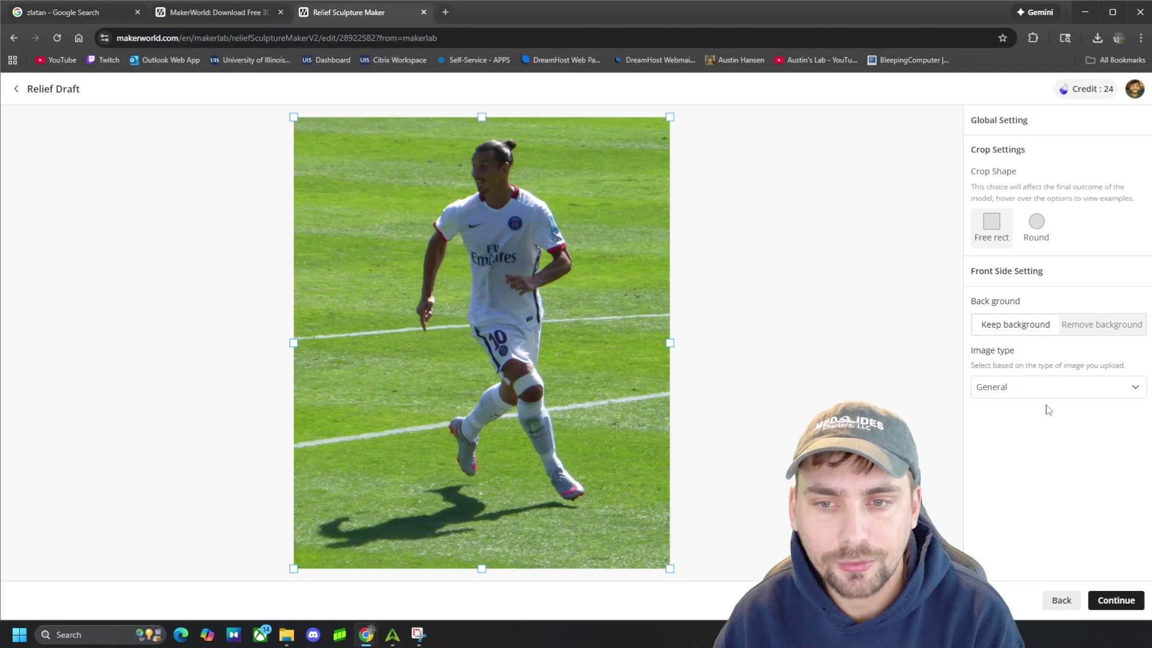
click(1060, 393)
click(1039, 442)
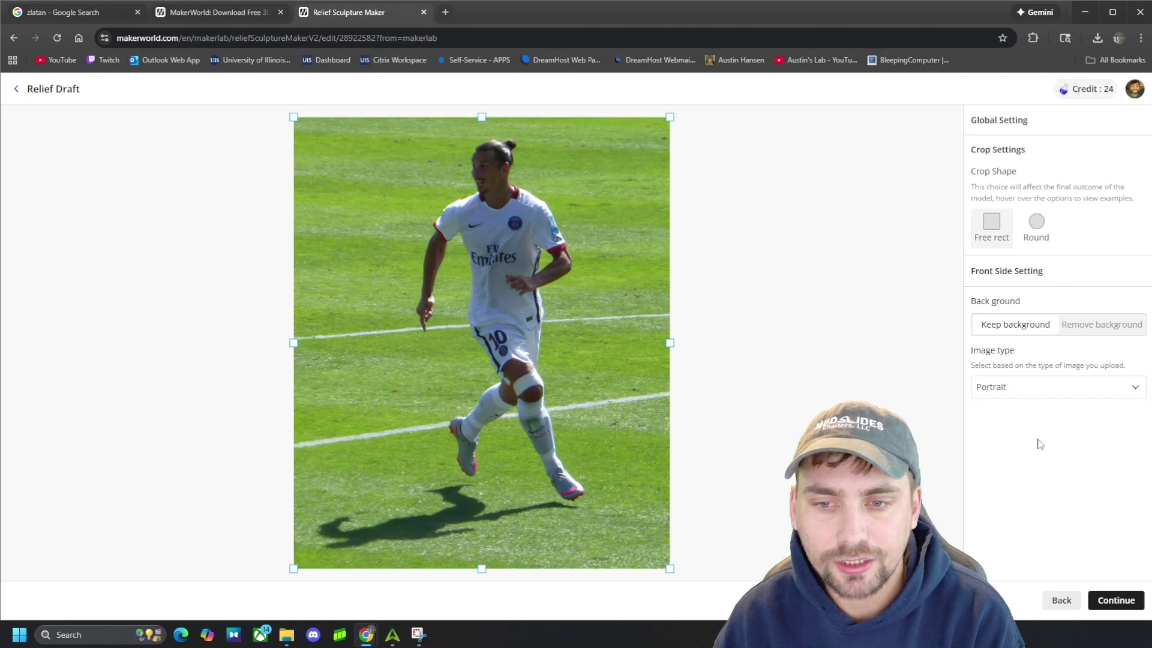
click(1030, 397)
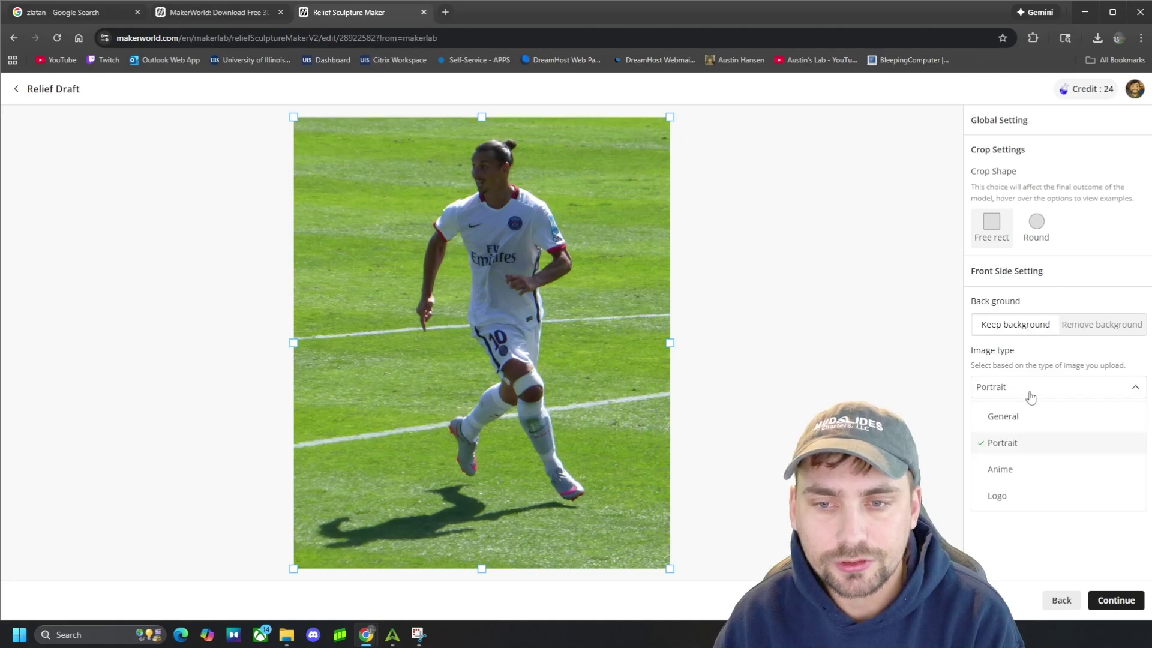
click(1008, 445)
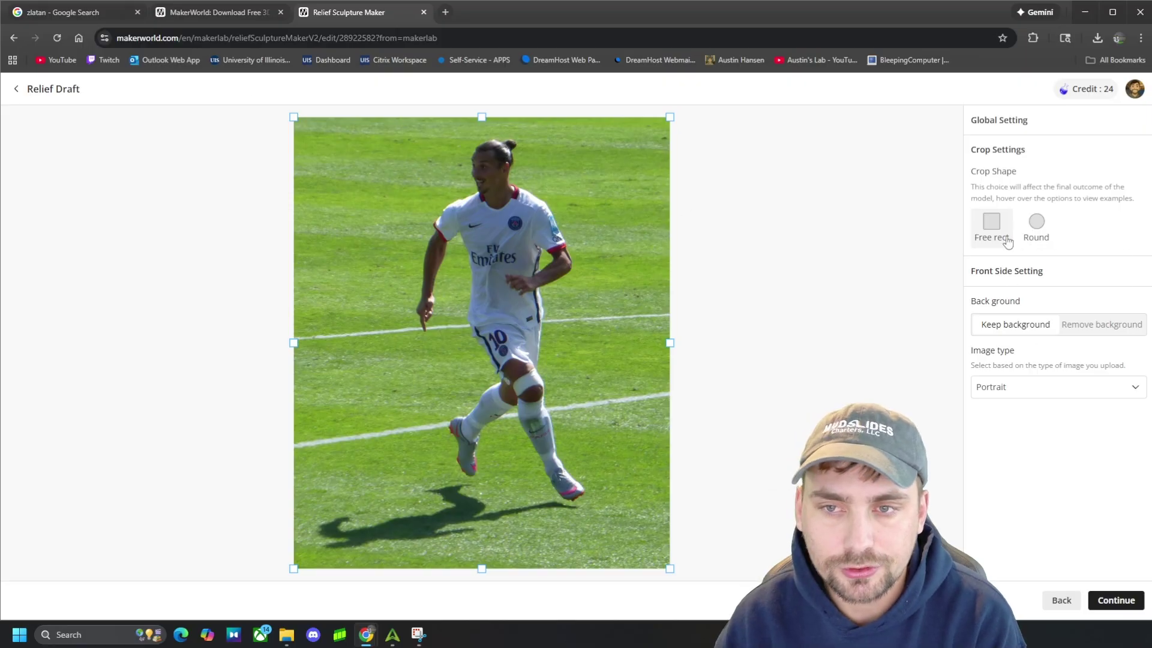
mouse_move(1009, 232)
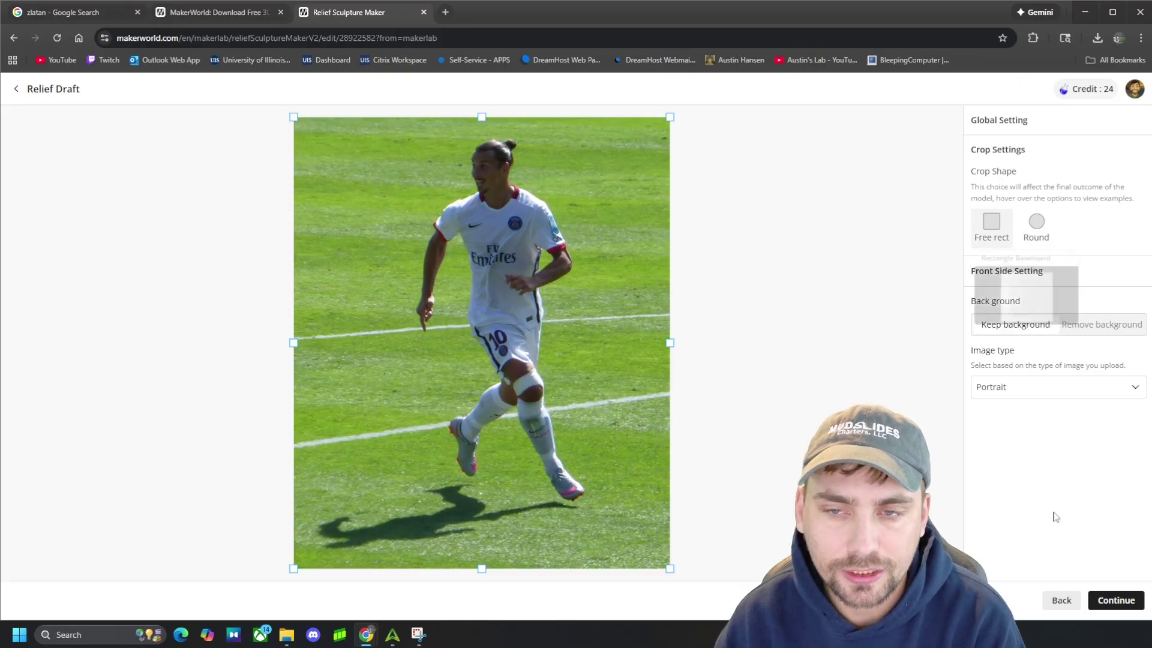
Continue to convert the Portrait photo into a relief and wait for the Generated Result
click(1119, 607)
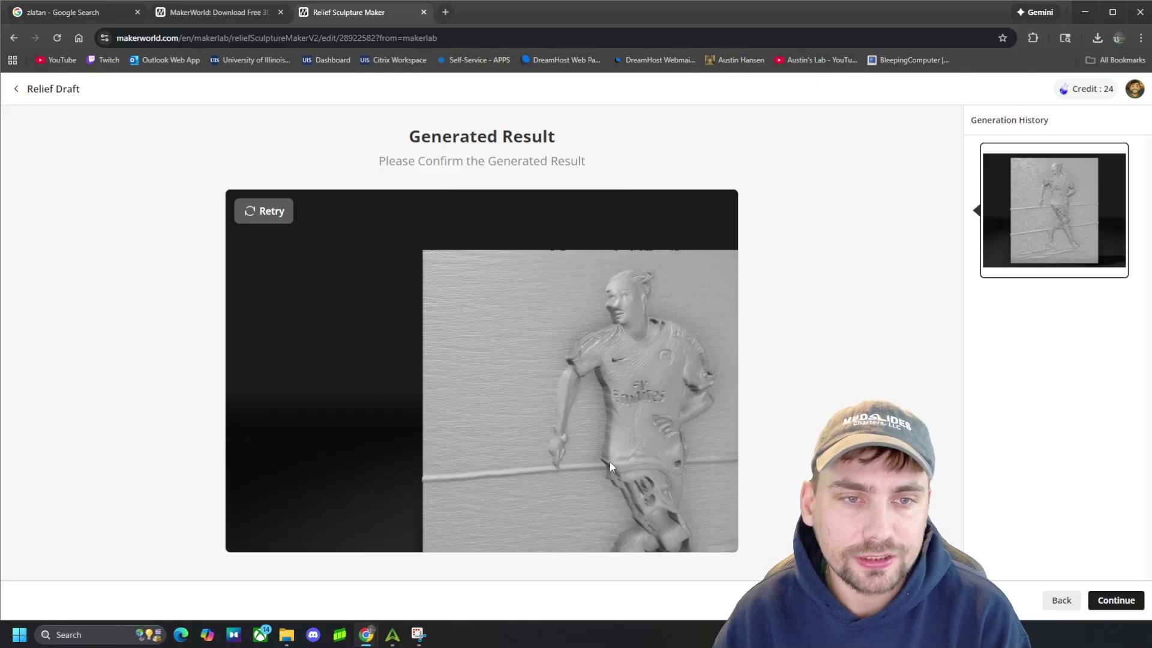
Retry generation for a second relief version and inspect it in the preview
drag(671, 397, 542, 352)
scroll(539, 358, up, 3)
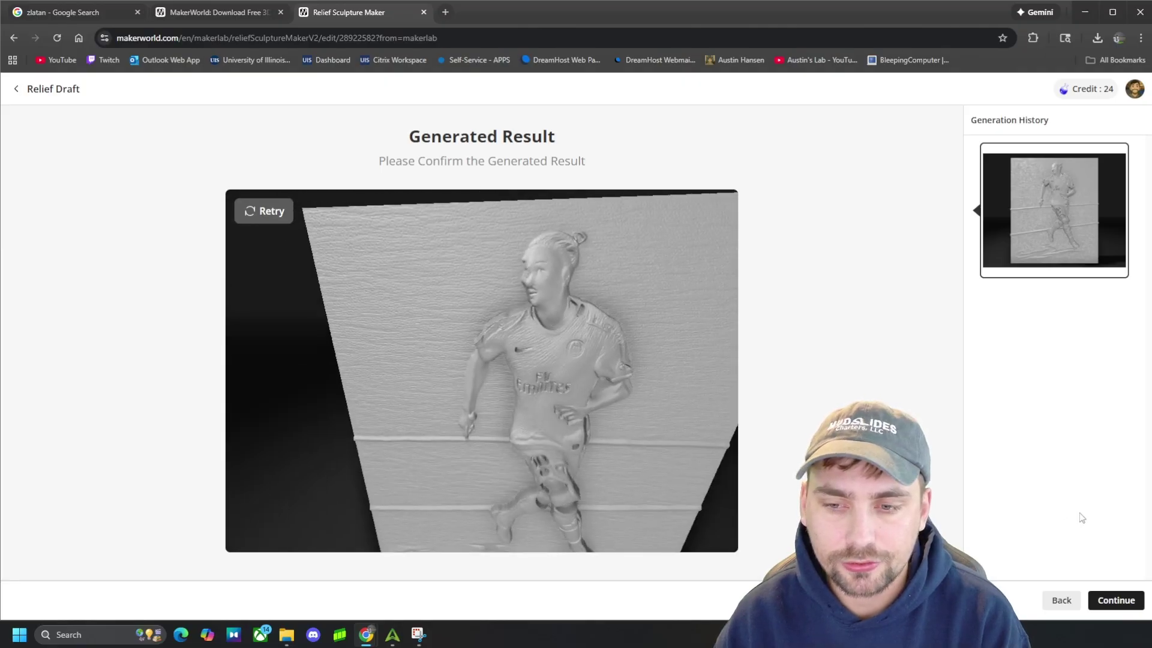
click(264, 210)
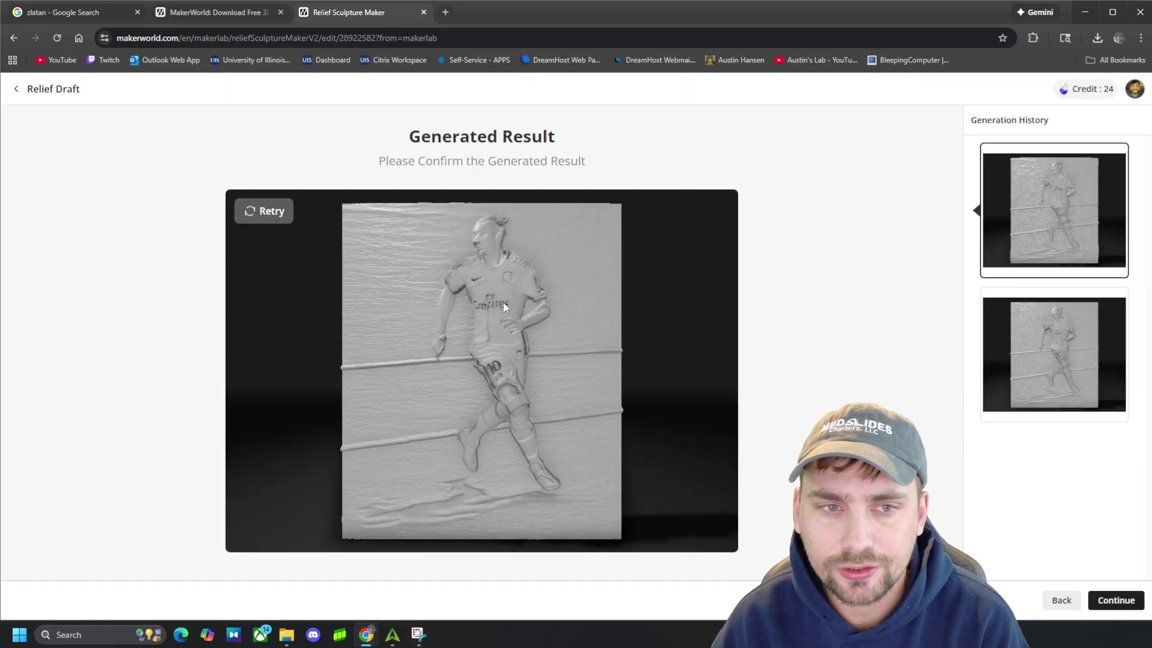
drag(514, 307, 559, 316)
scroll(559, 315, up, 5)
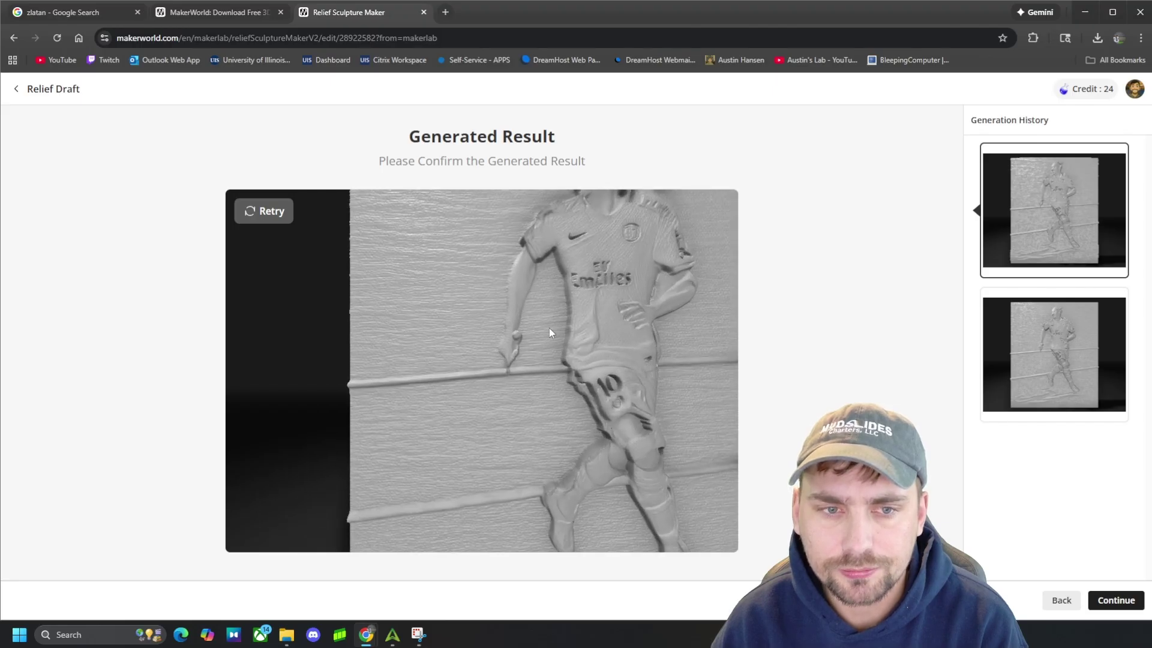
scroll(570, 331, down, 8)
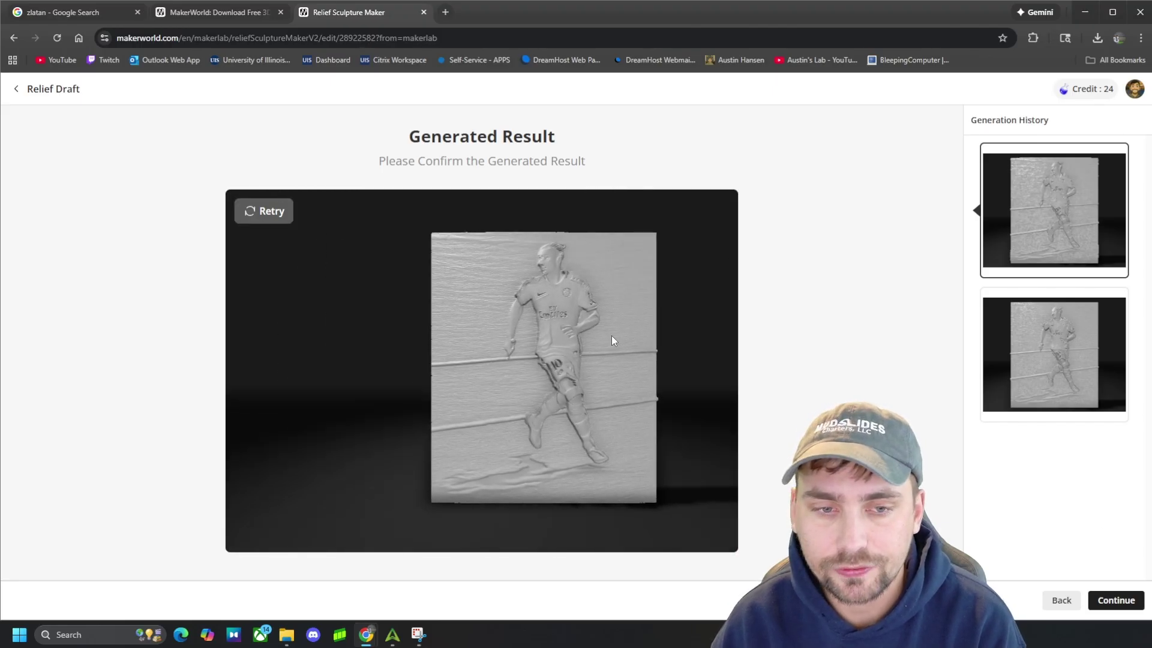
scroll(611, 337, up, 1)
mouse_move(543, 355)
mouse_down()
mouse_move(553, 370)
mouse_move(525, 369)
mouse_up()
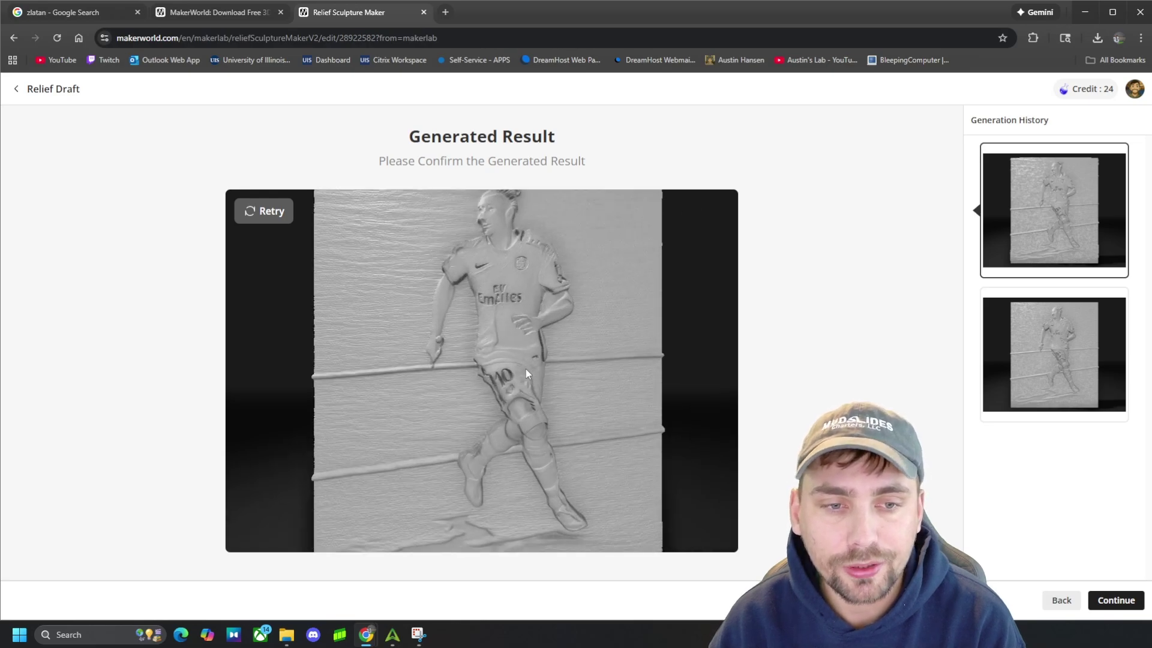
In the relief editor, set thickness to 1.8 mm and depth variation to 1.7 mm
click(1117, 600)
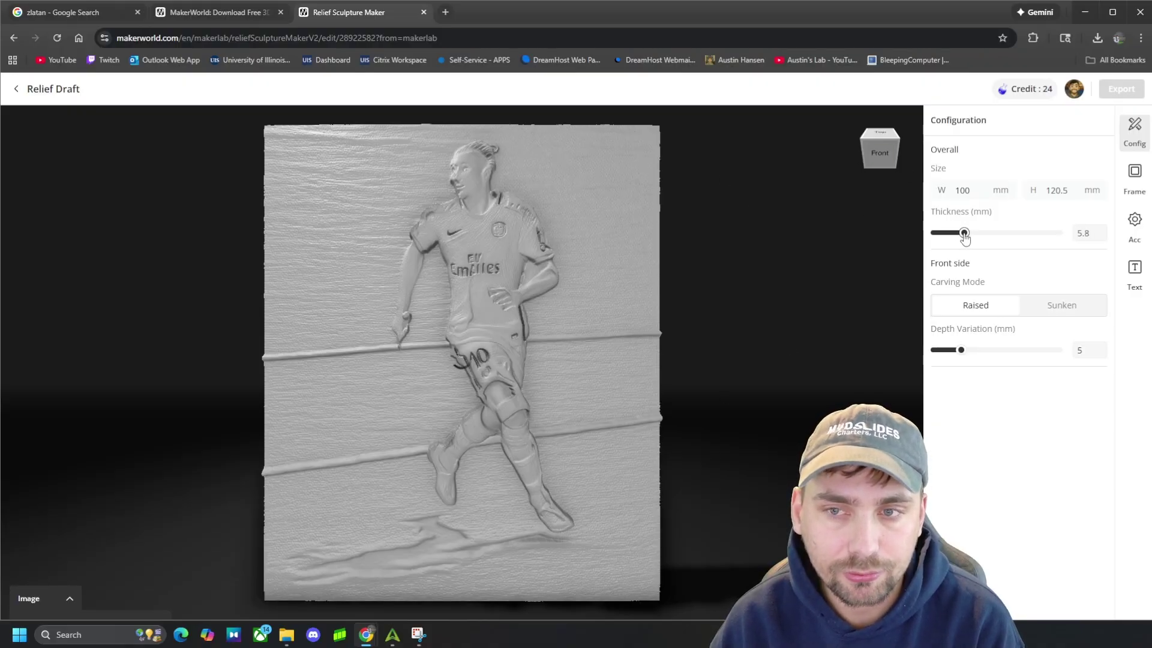
drag(963, 234, 990, 240)
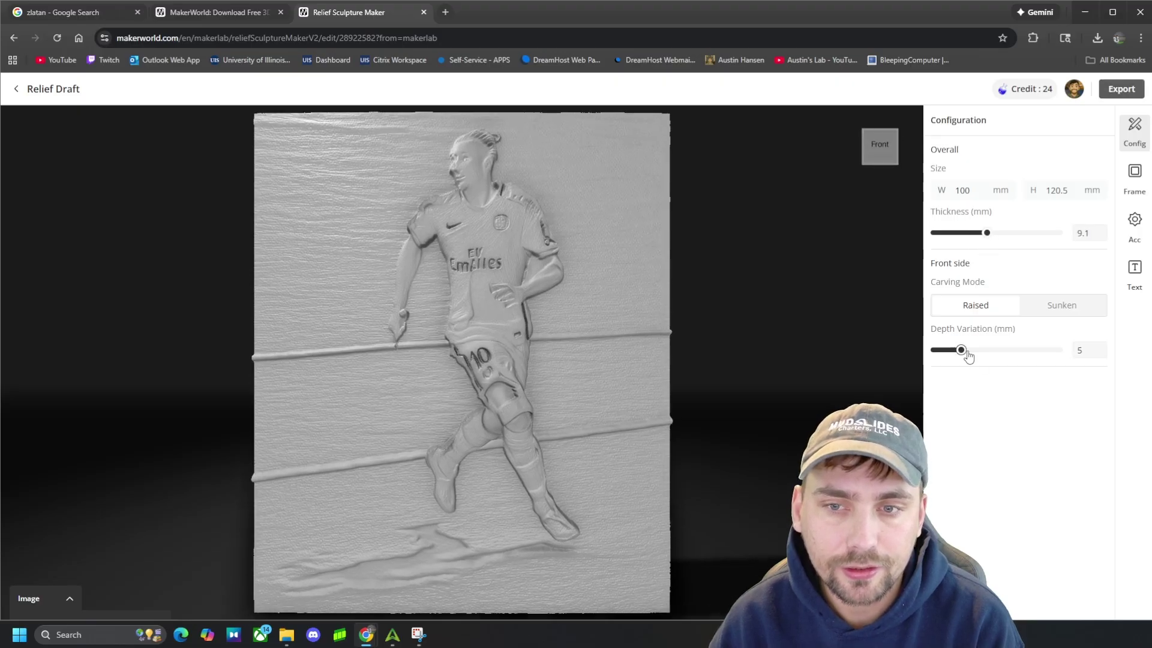
drag(967, 353, 971, 353)
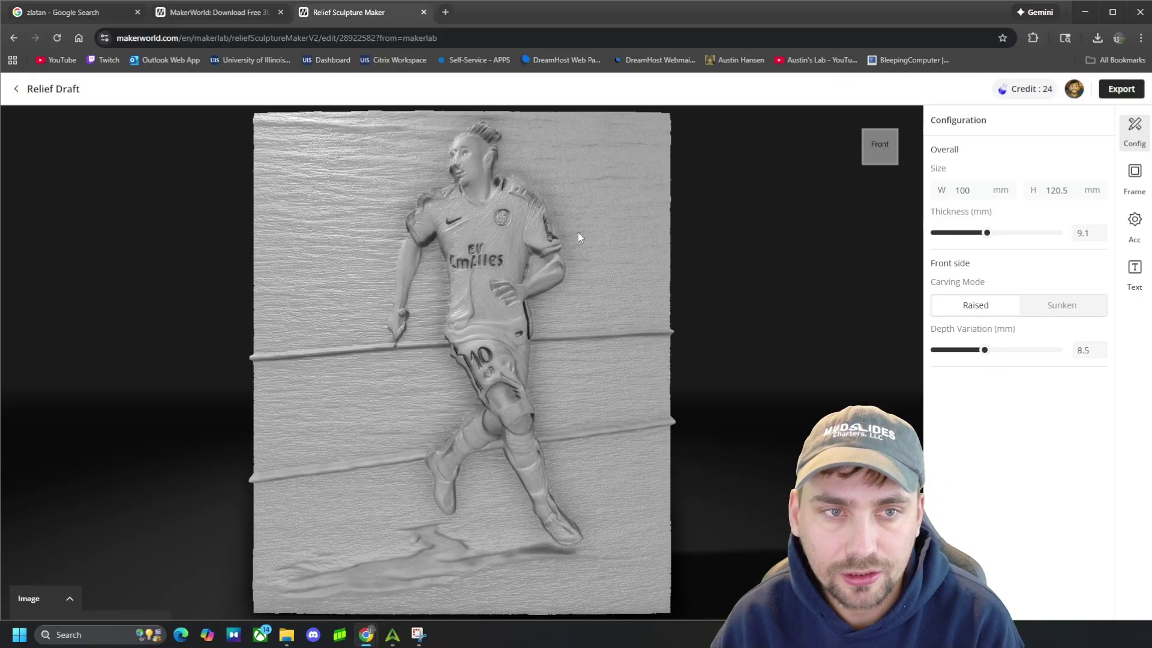
drag(858, 157, 889, 179)
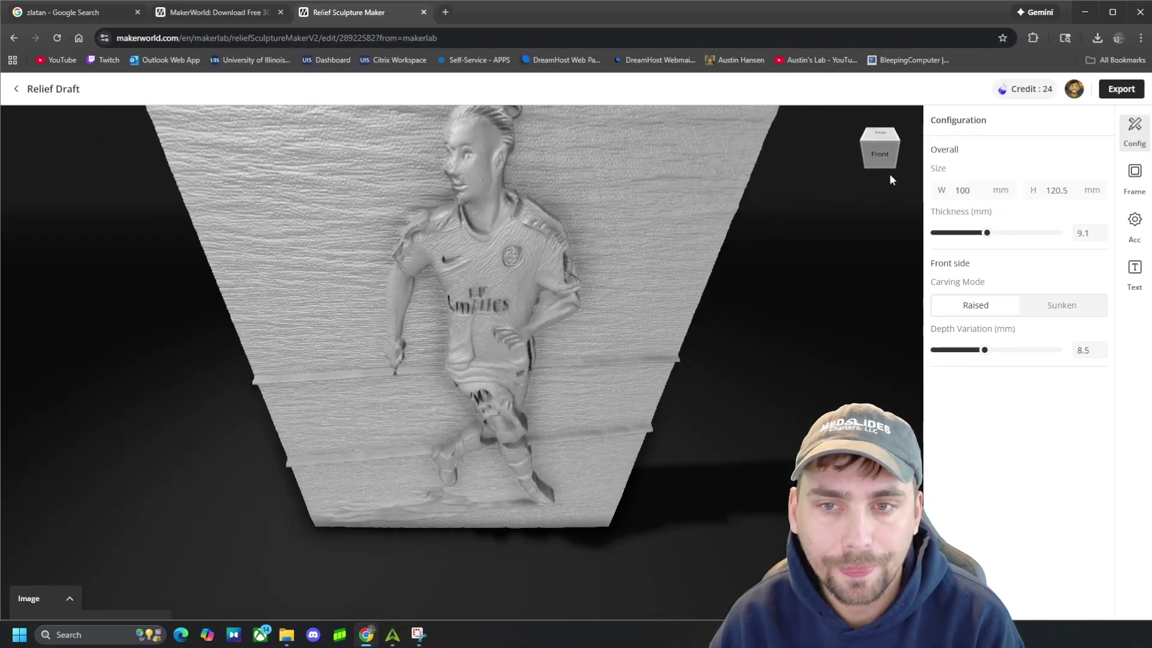
click(934, 233)
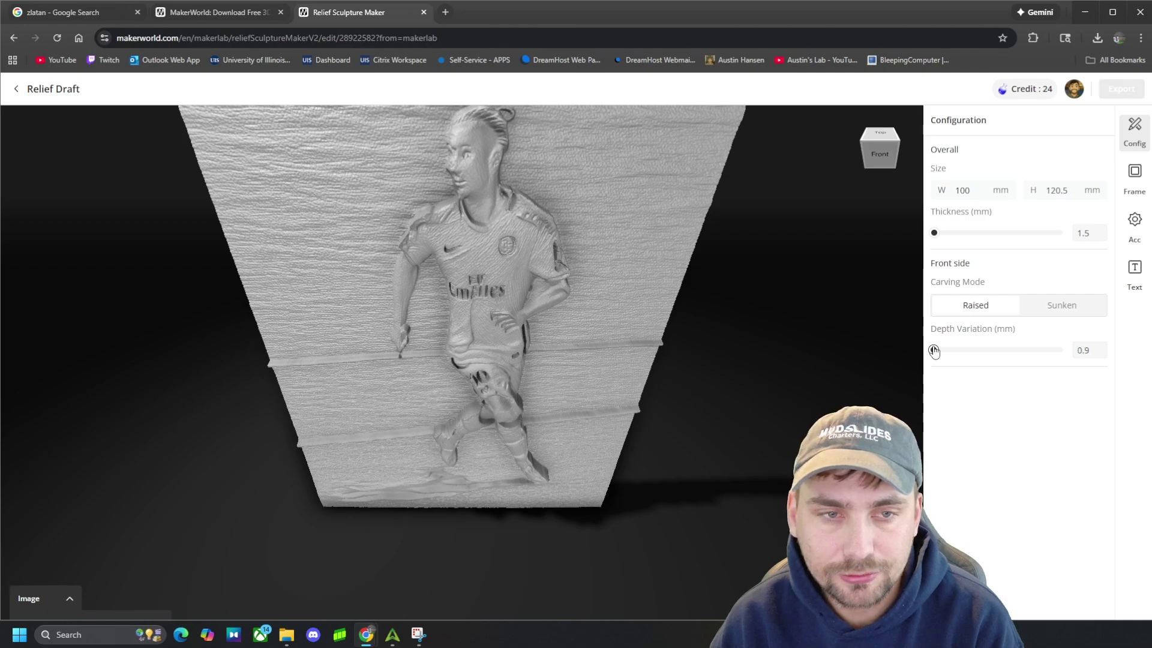
Check the 100 × 120.5 mm plaque from front, left and corner views
click(872, 161)
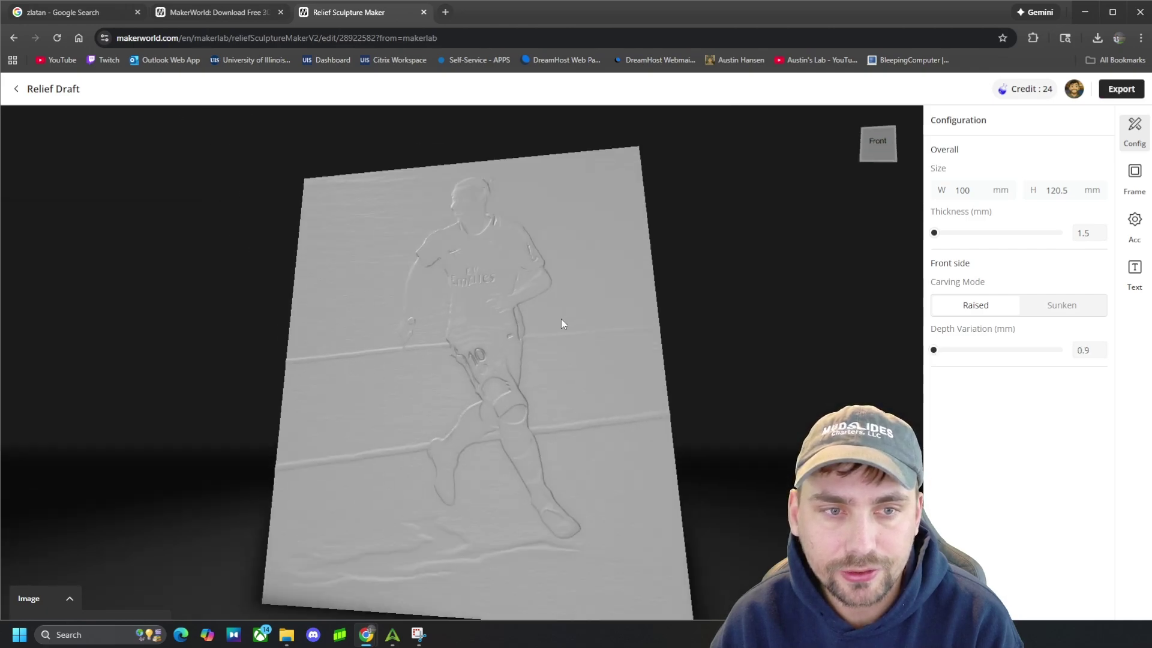
drag(890, 147, 648, 379)
scroll(647, 378, down, 5)
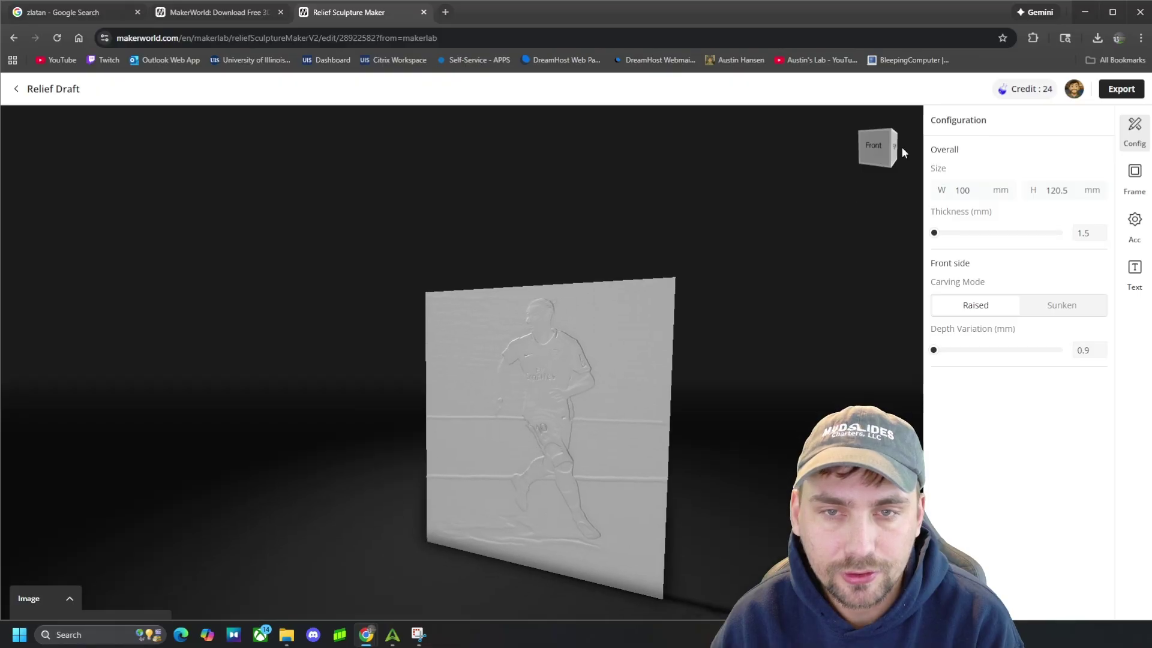
click(875, 146)
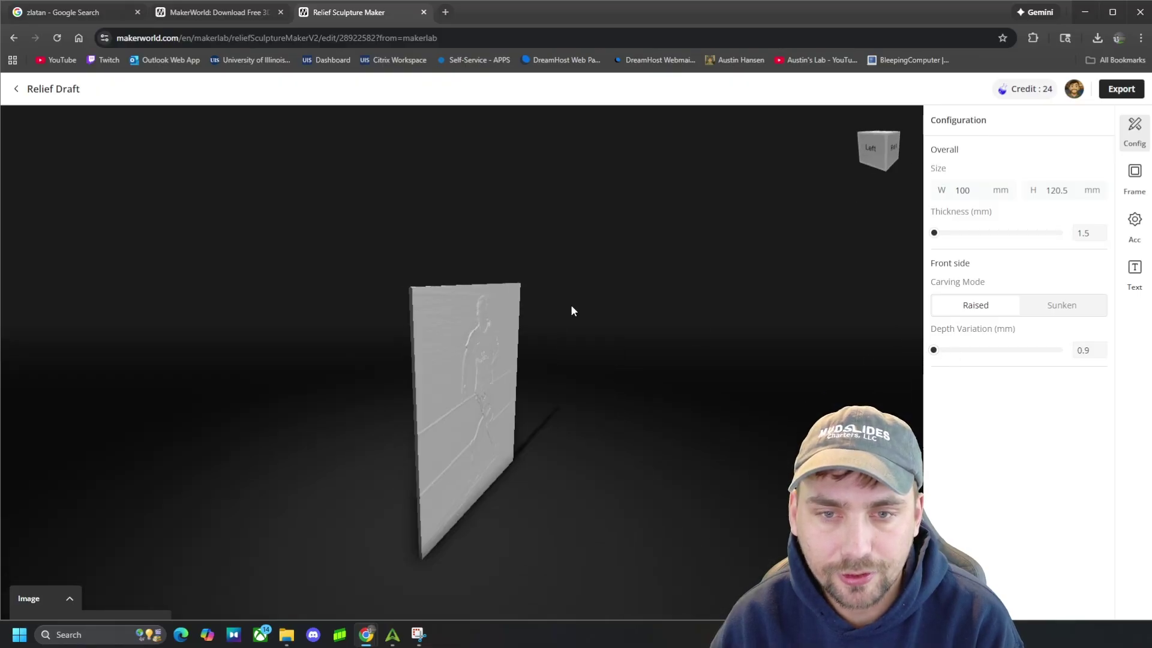
click(868, 153)
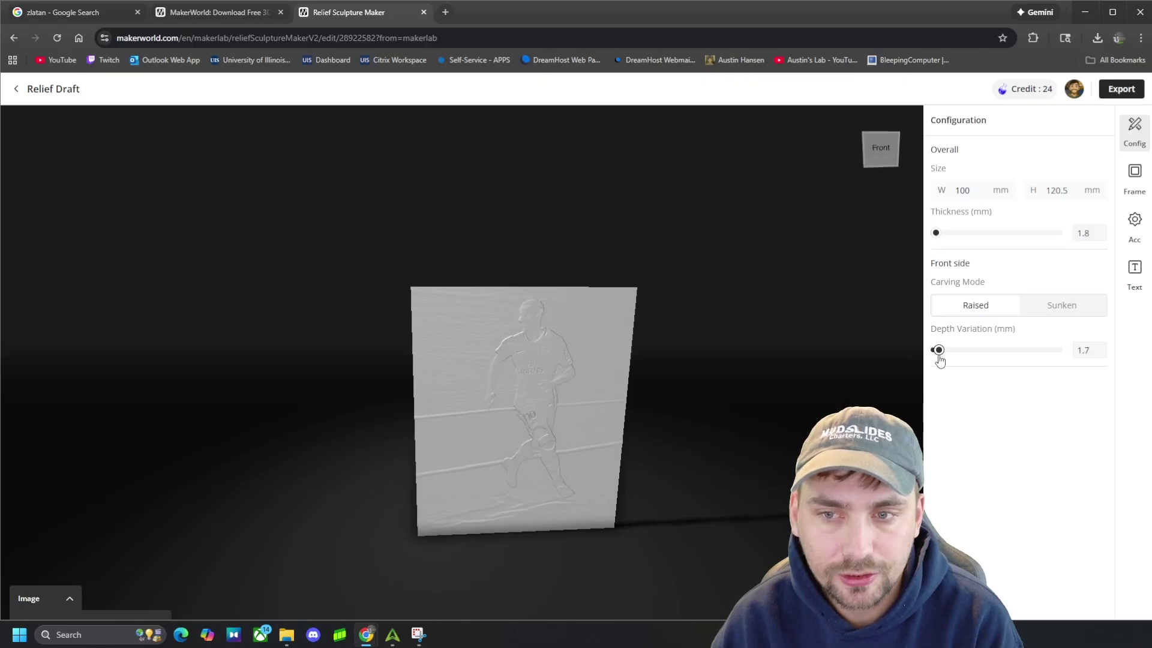
click(893, 161)
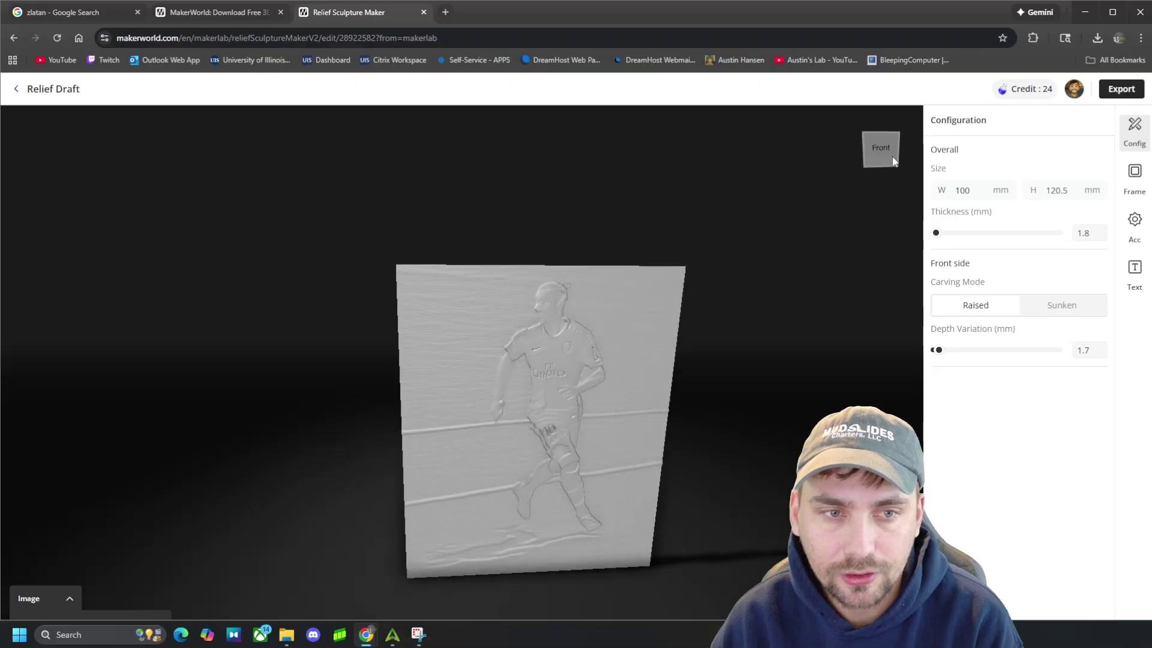
click(894, 158)
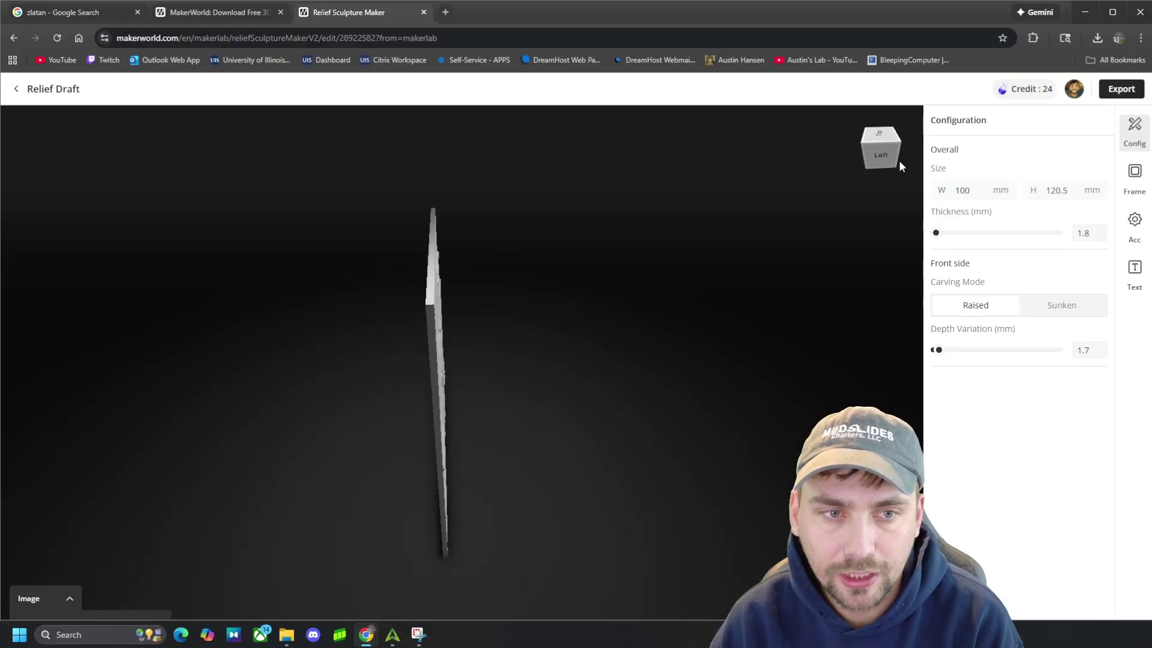
click(898, 160)
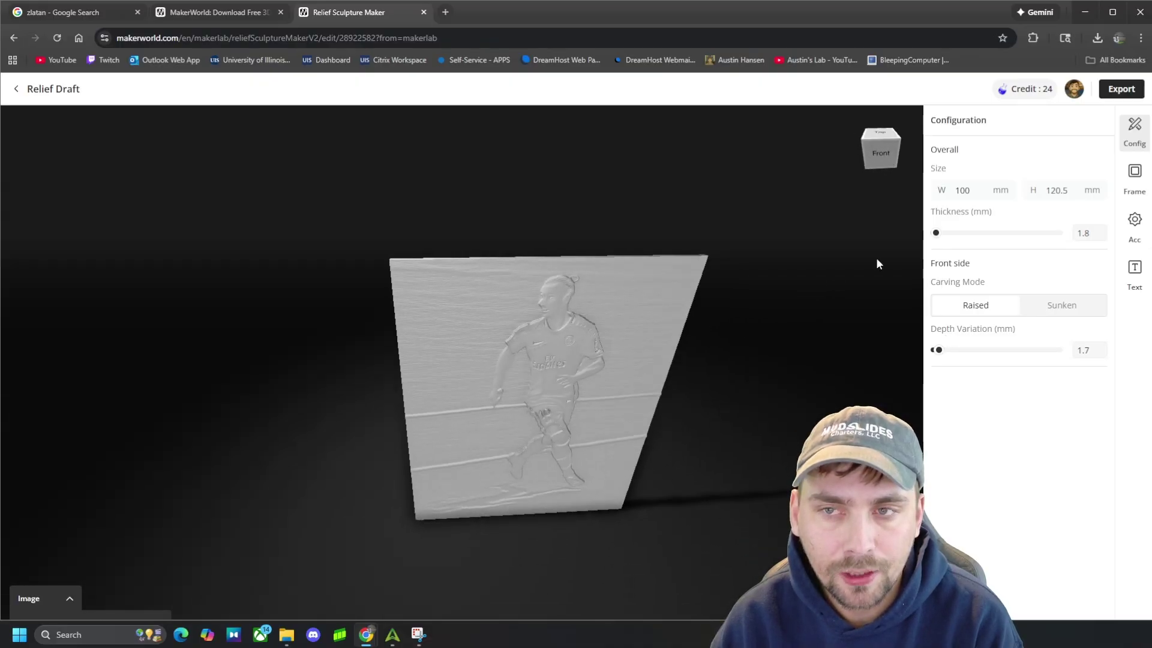
click(877, 148)
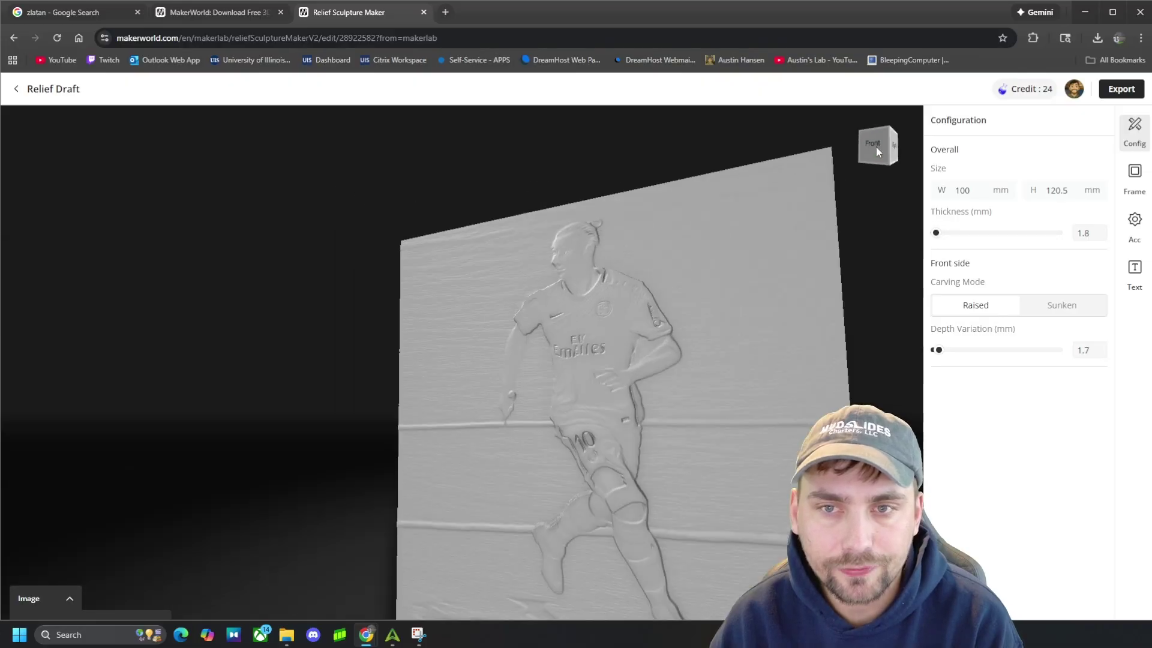
click(885, 154)
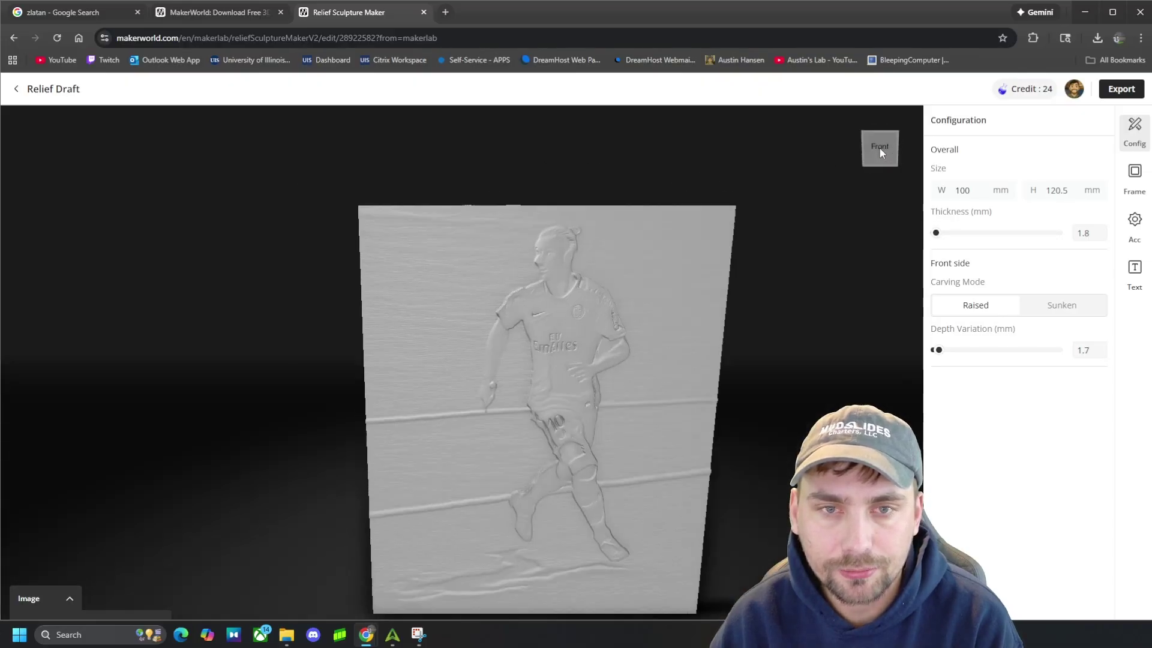
Add a frame to the relief and choose the sixth, bevelled frame style
click(1135, 183)
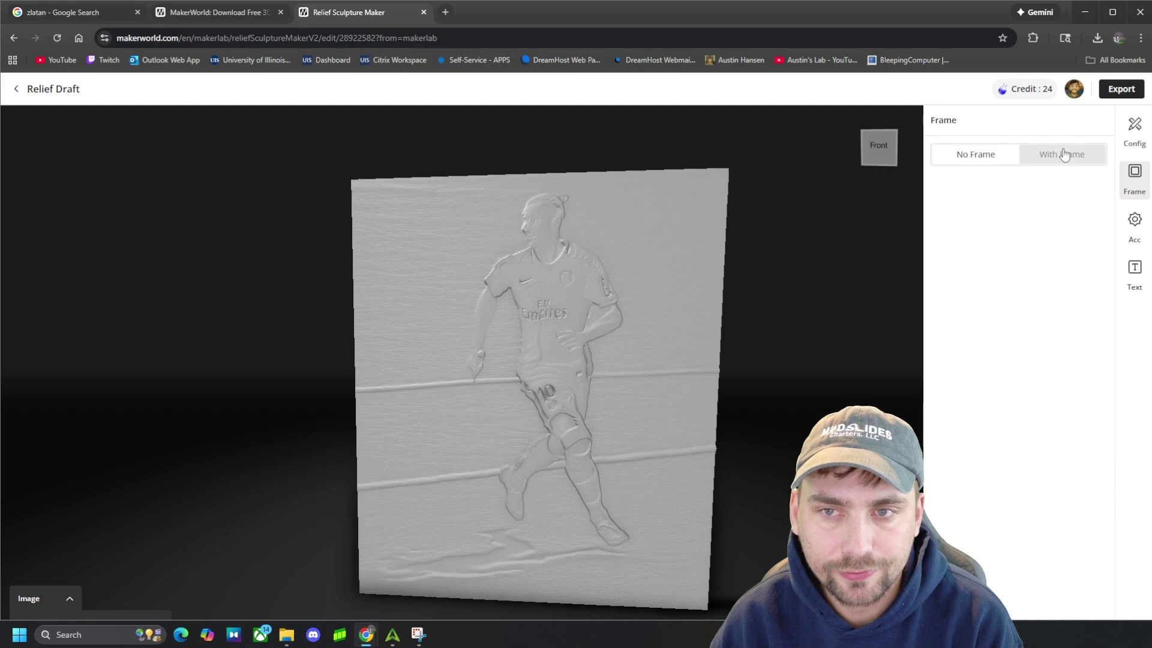
click(973, 154)
click(1053, 167)
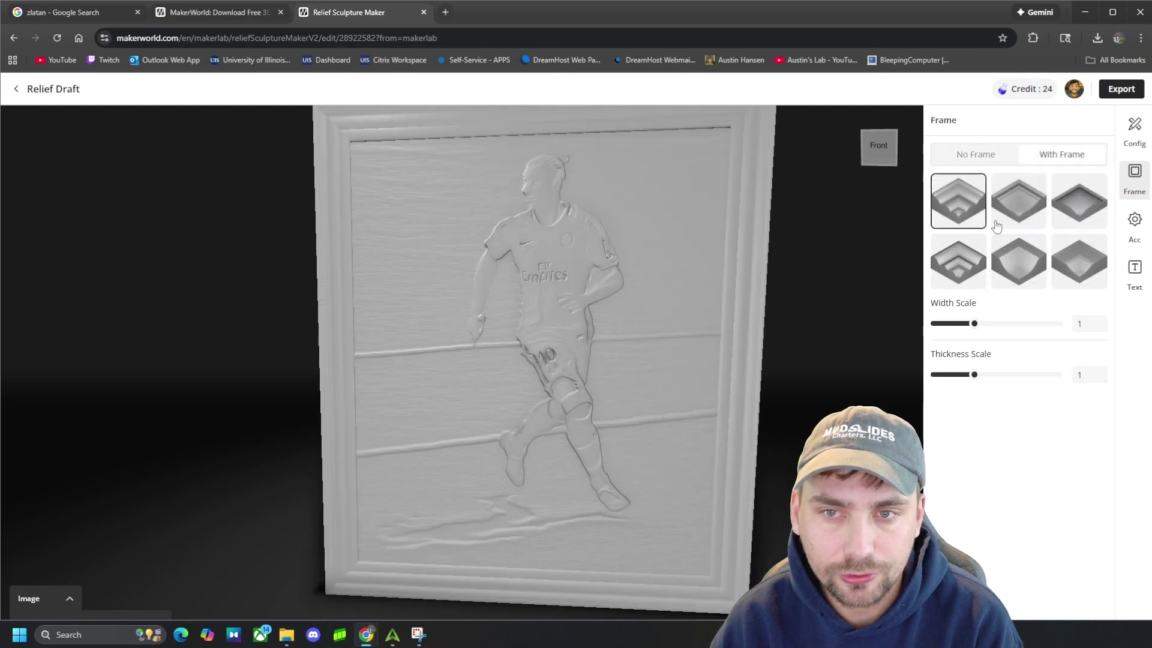
click(993, 206)
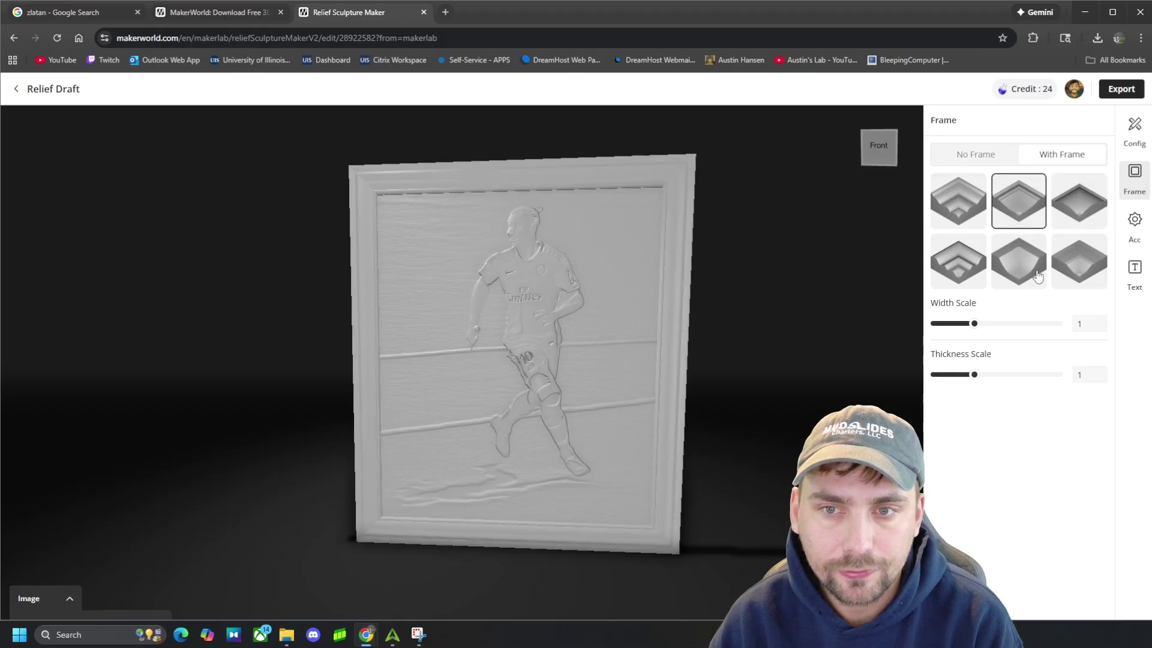
click(1079, 261)
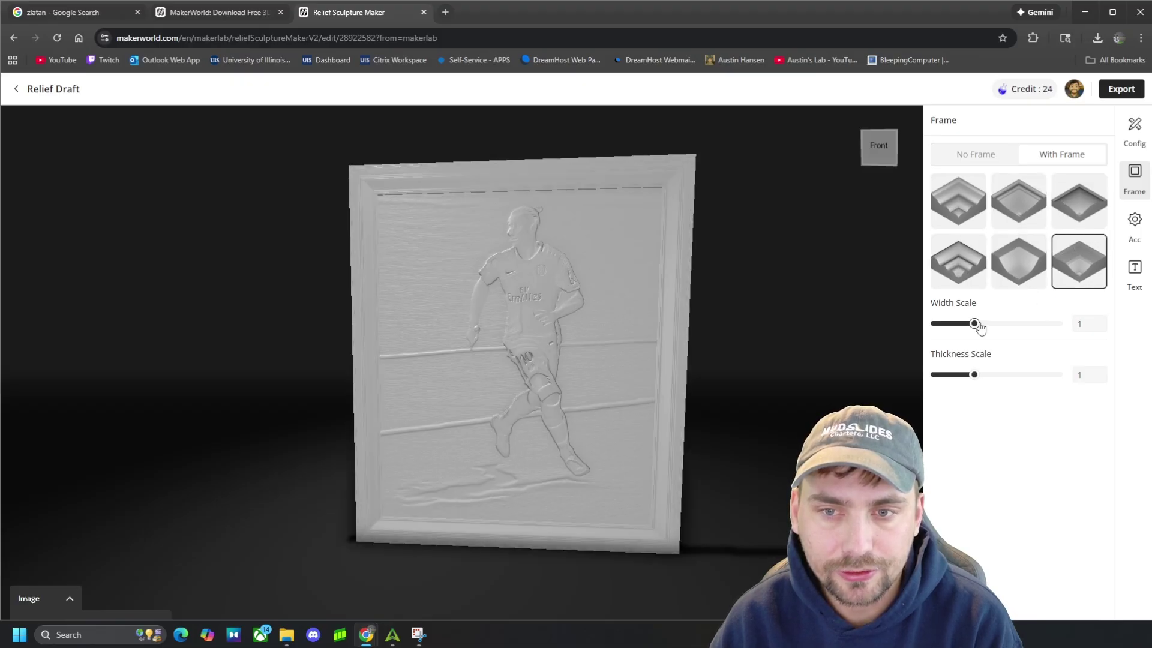
Set the frame width scale to 1.5 and thickness scale to 1.5
drag(997, 334, 970, 332)
drag(898, 337, 909, 333)
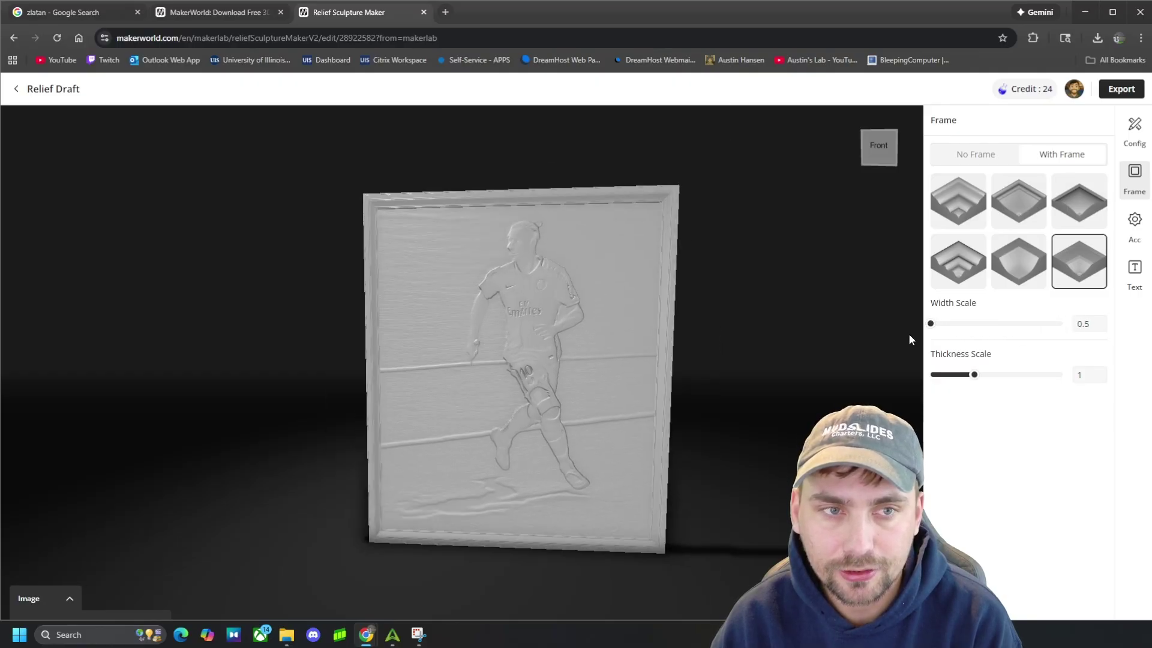
drag(998, 337, 1018, 330)
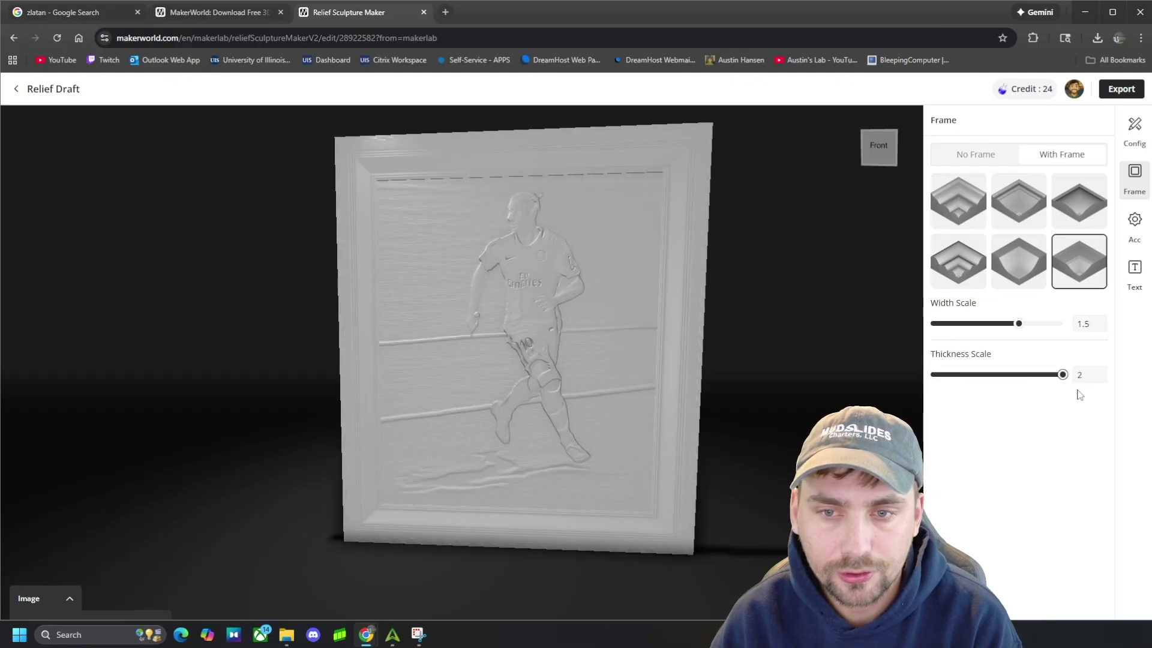
drag(1062, 374, 1002, 380)
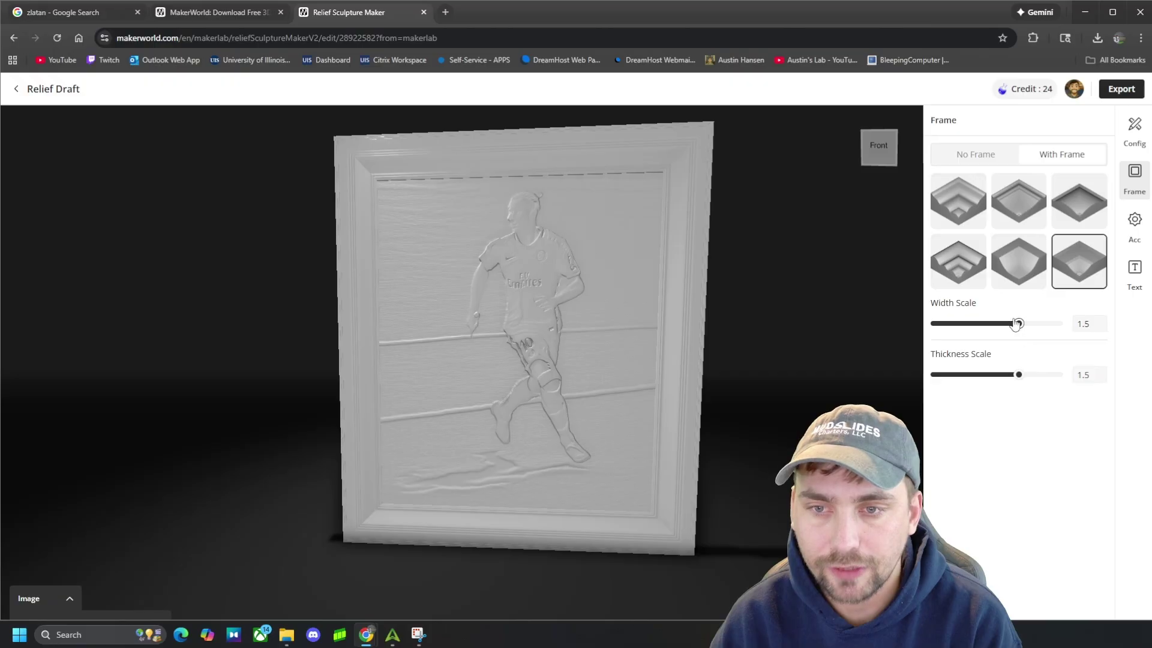
drag(1018, 323, 992, 323)
Attach a hook to the top of the plaque in the third hook style
click(1138, 231)
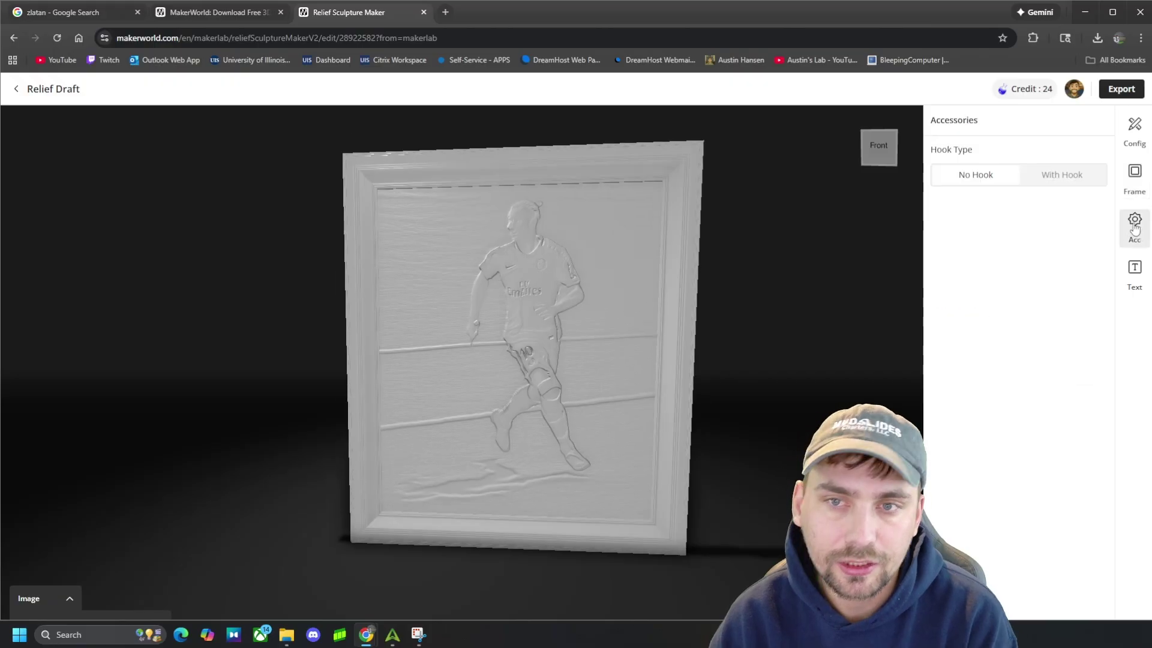
click(1056, 175)
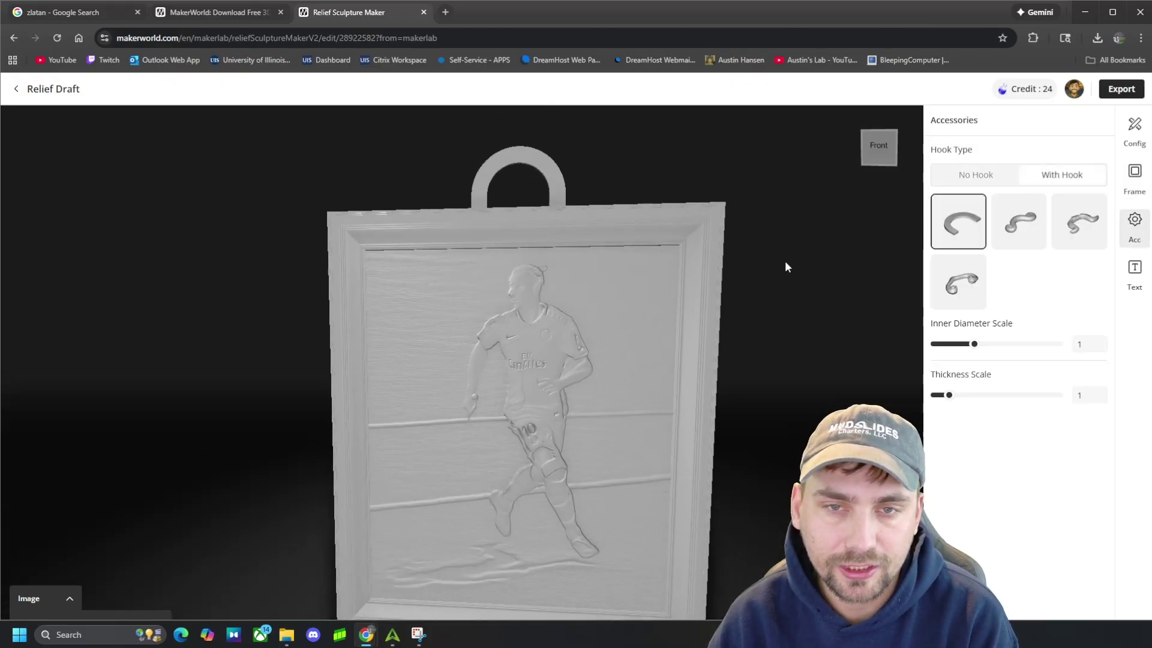
drag(877, 153, 860, 153)
click(860, 153)
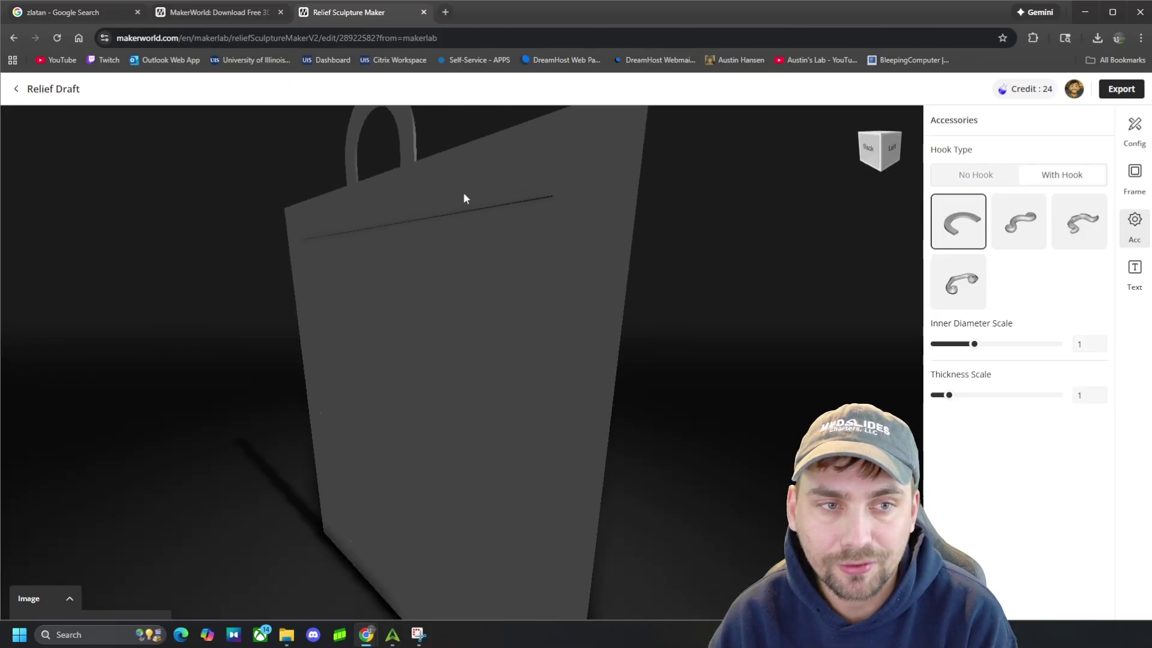
drag(901, 145, 851, 155)
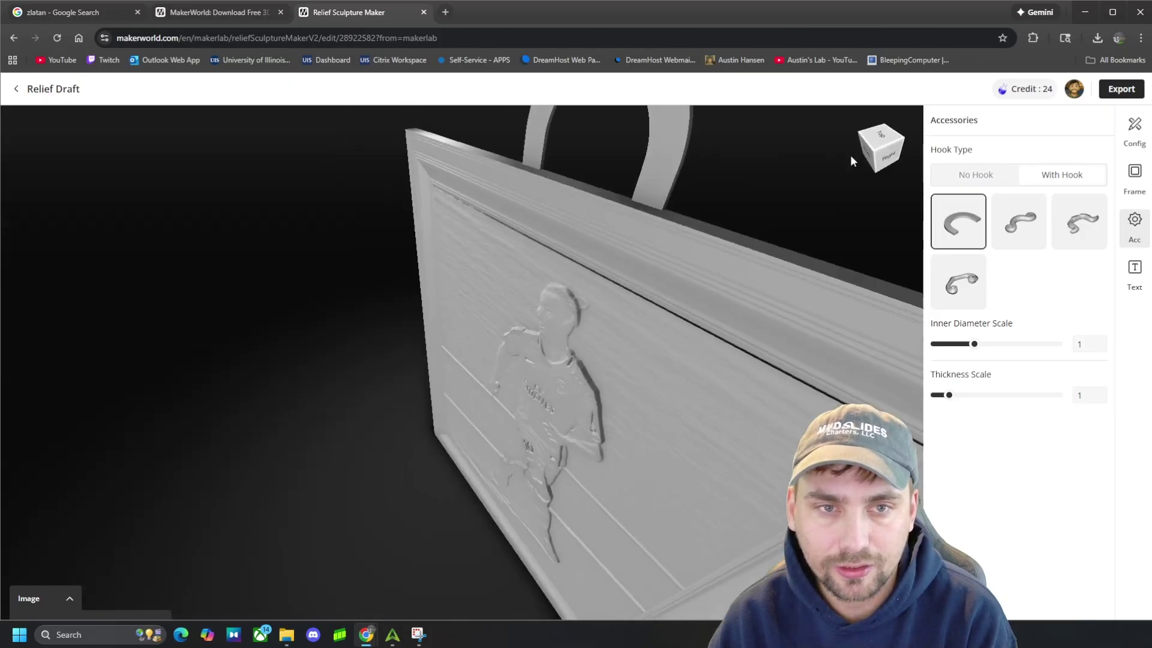
click(873, 150)
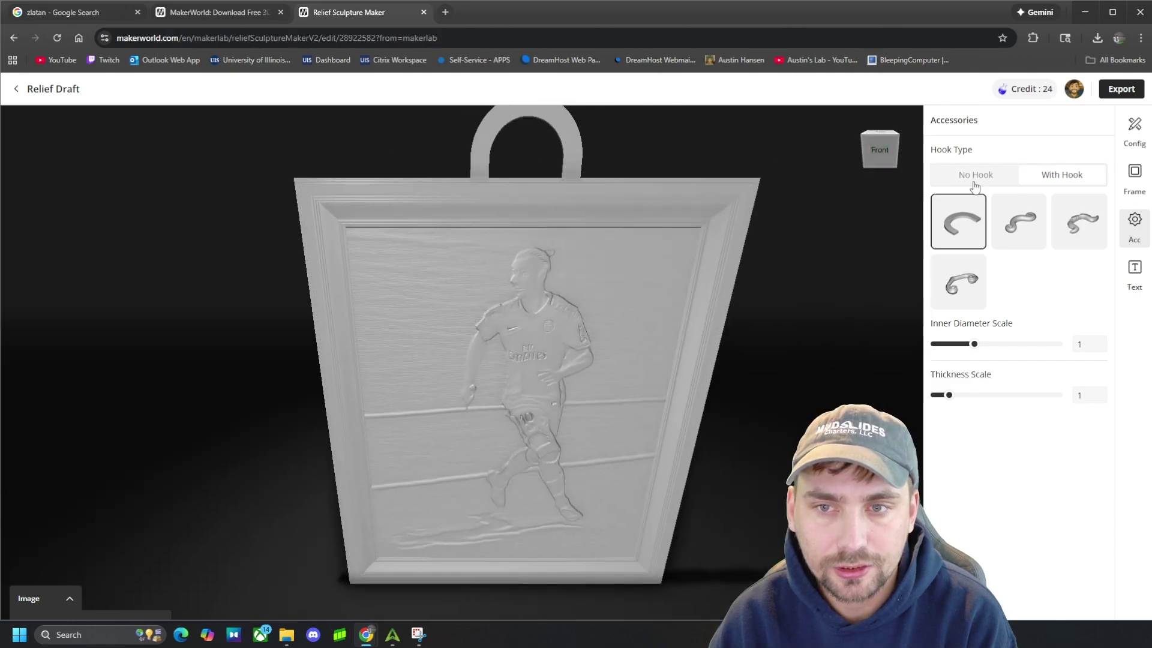
click(1027, 236)
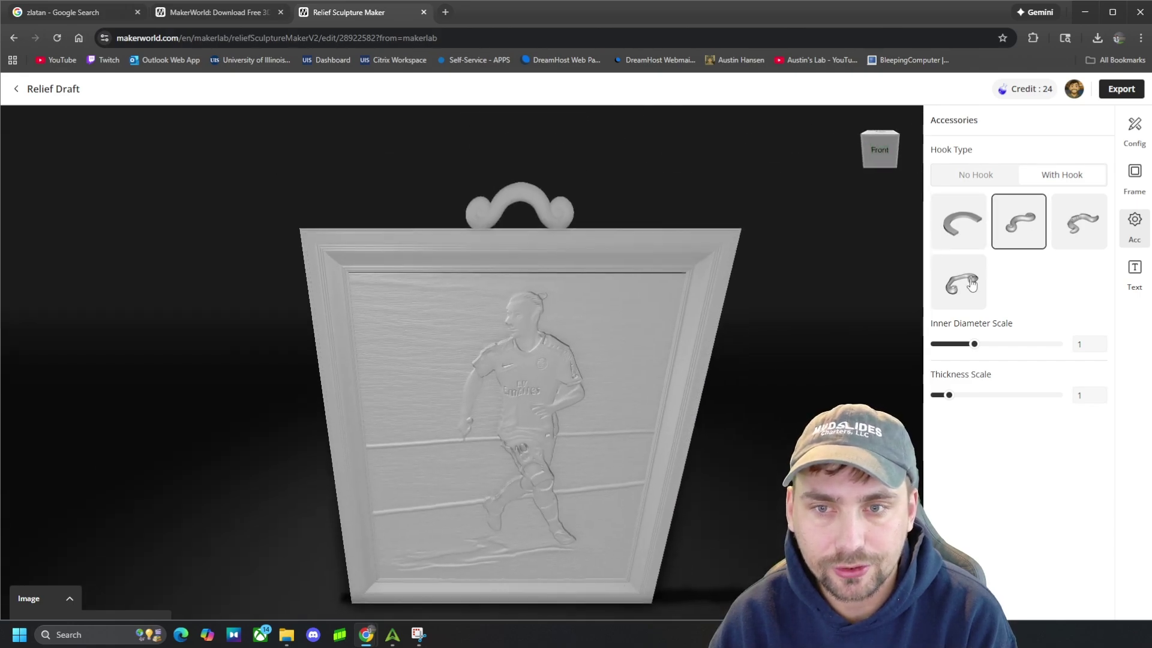
click(1077, 230)
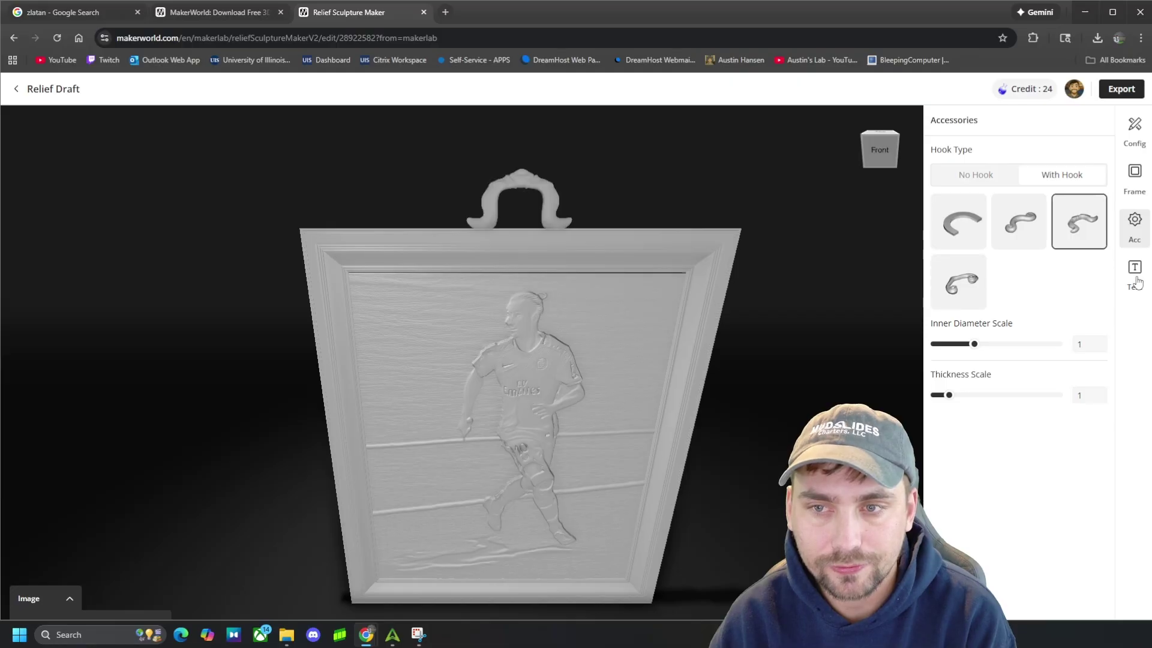
Add a trial text label to the plaque
click(1134, 276)
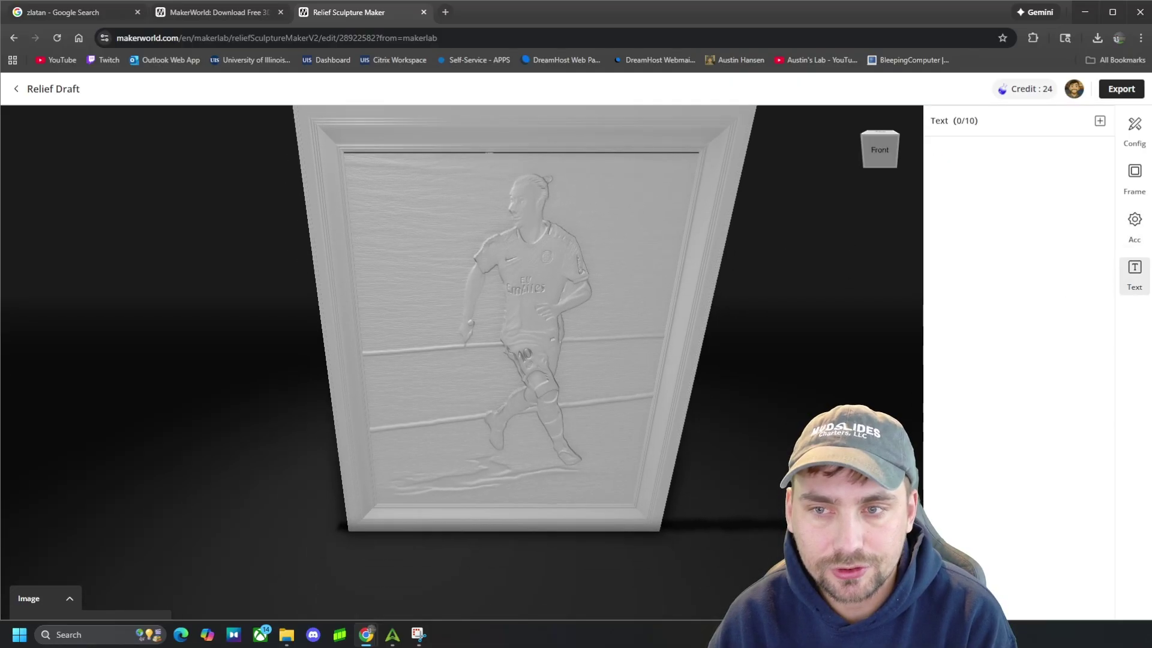
click(1098, 123)
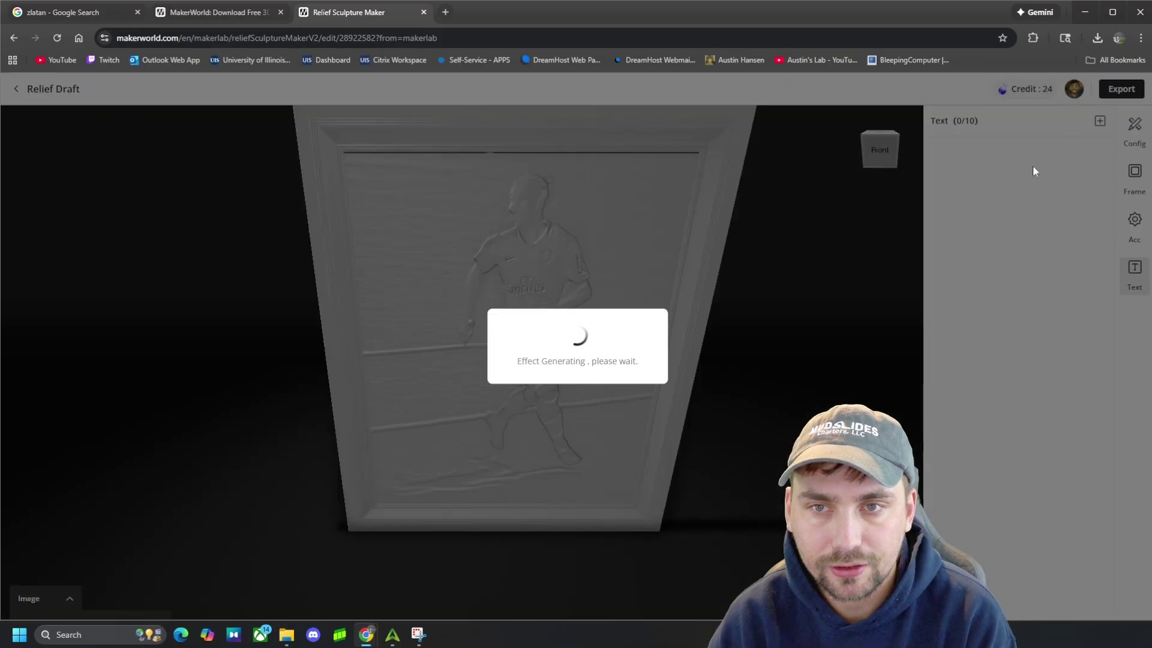
scroll(548, 341, down, 5)
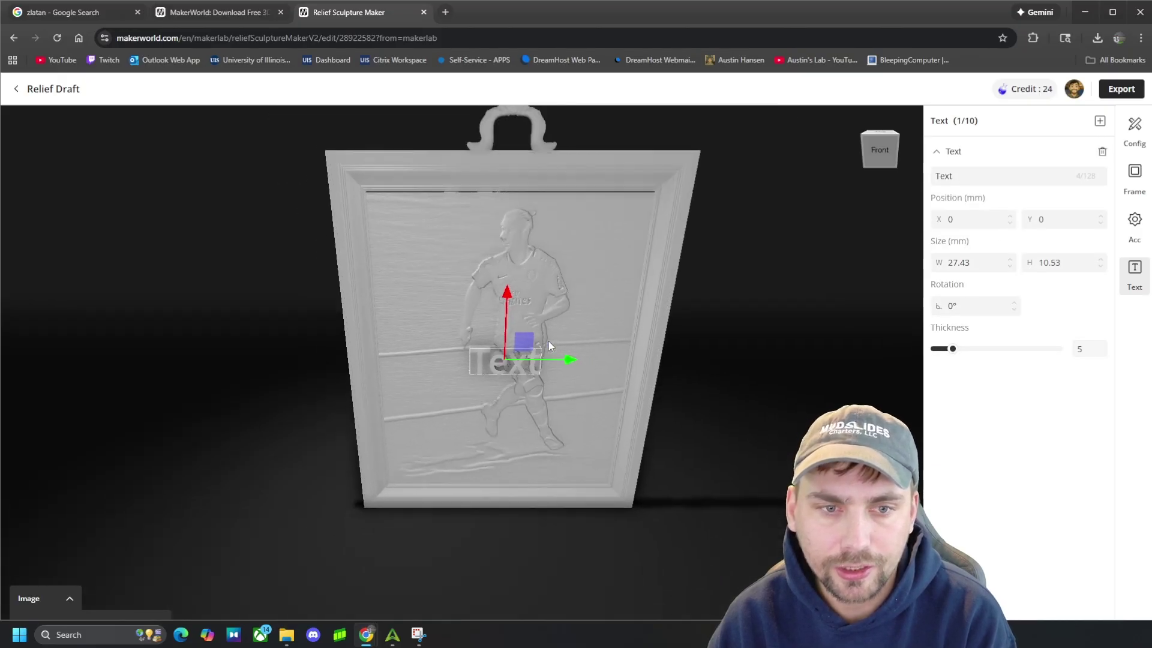
drag(548, 340, 508, 433)
drag(497, 360, 579, 368)
scroll(577, 363, down, 3)
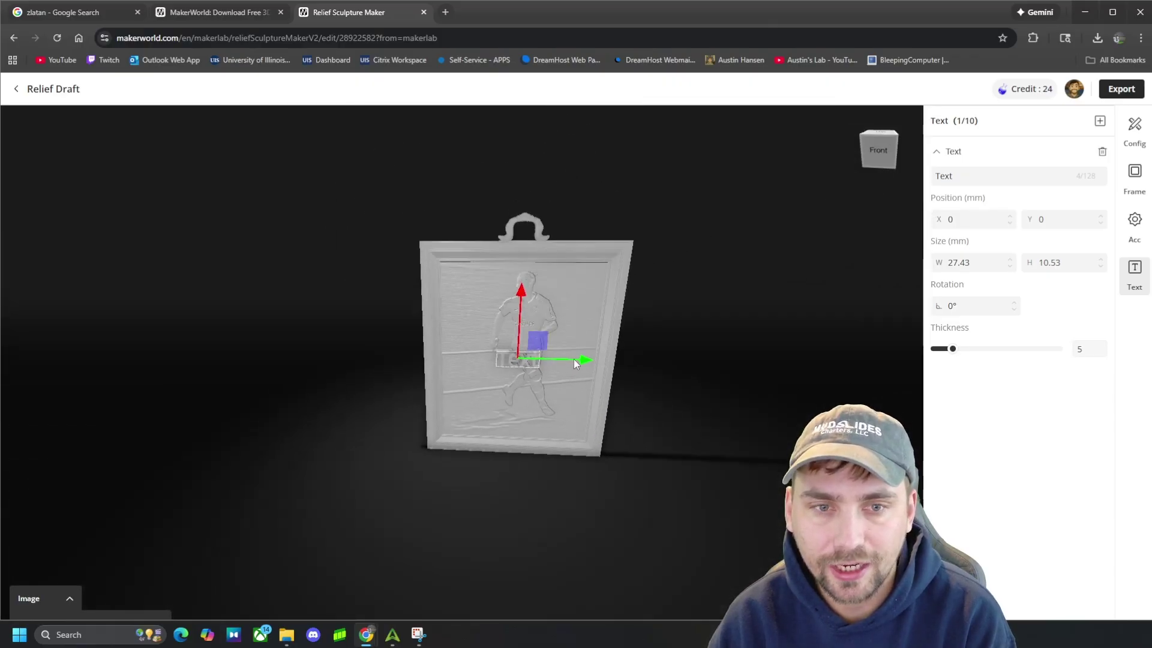
Delete the text label and return the plaque to a front view
click(530, 370)
click(533, 360)
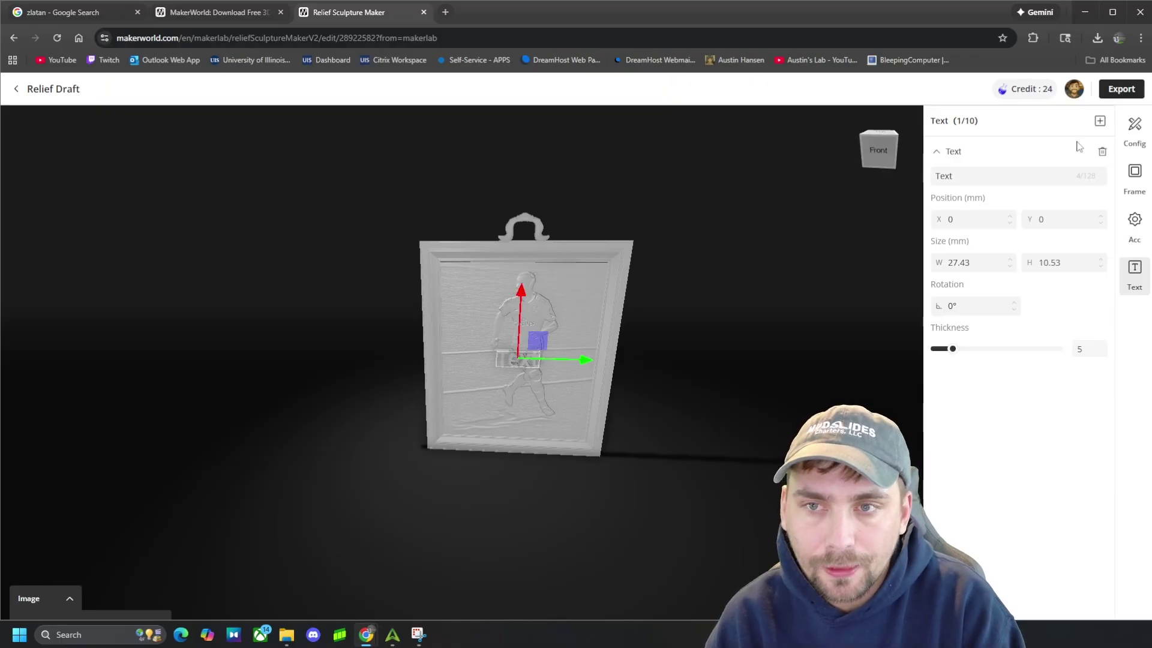
click(1102, 152)
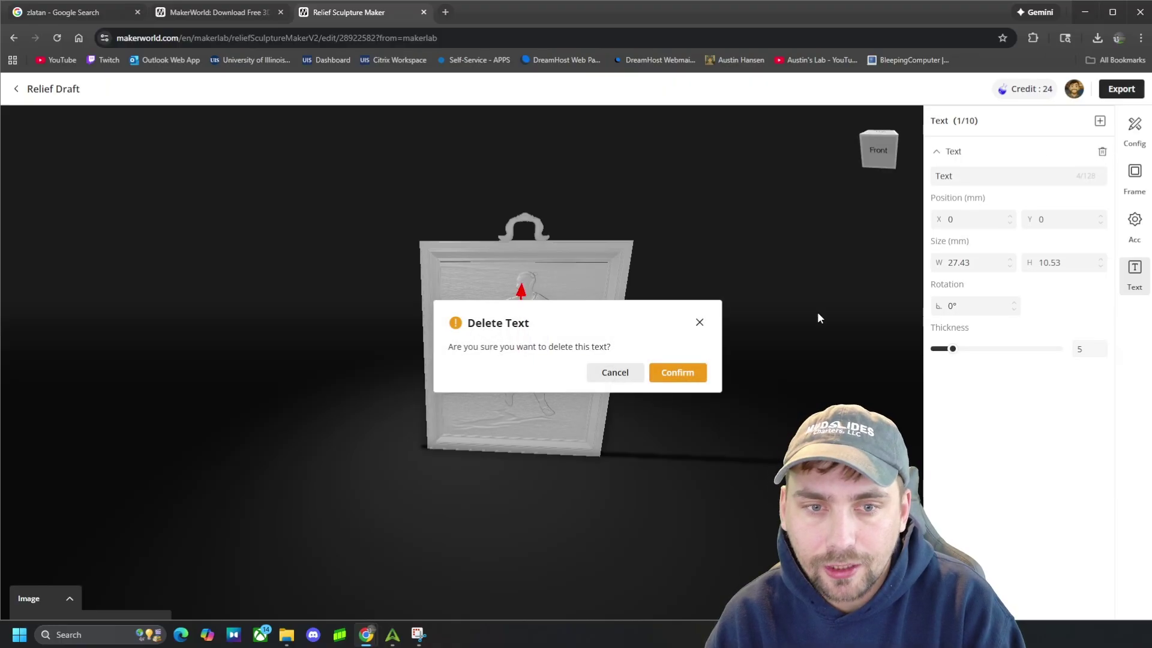
click(666, 373)
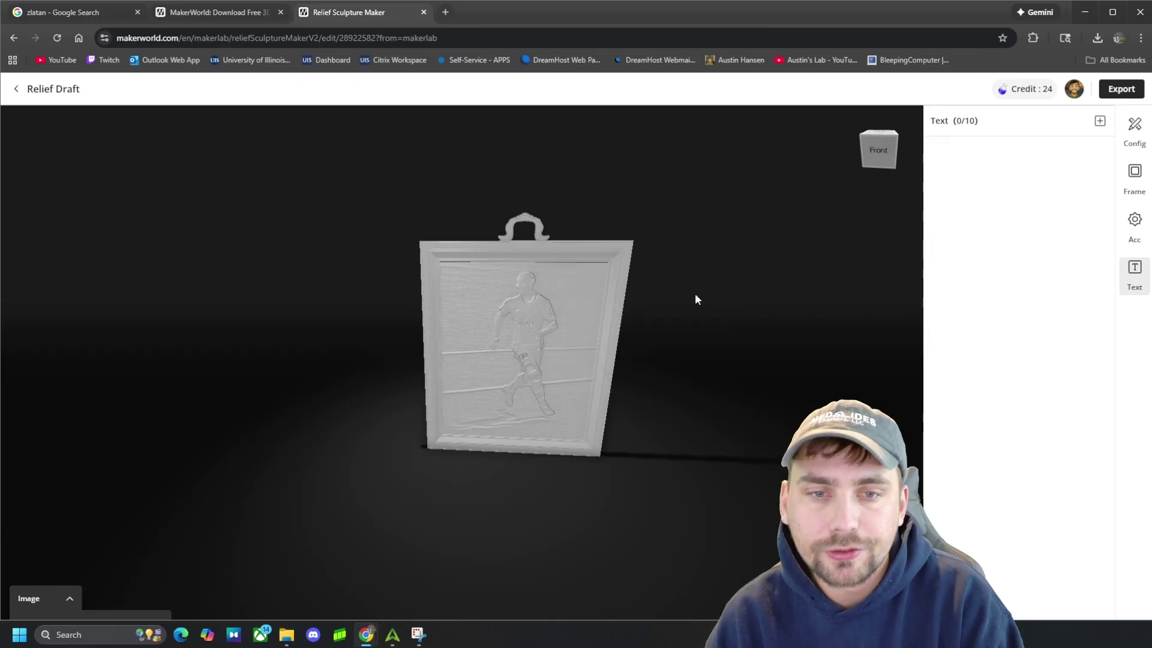
scroll(559, 318, up, 5)
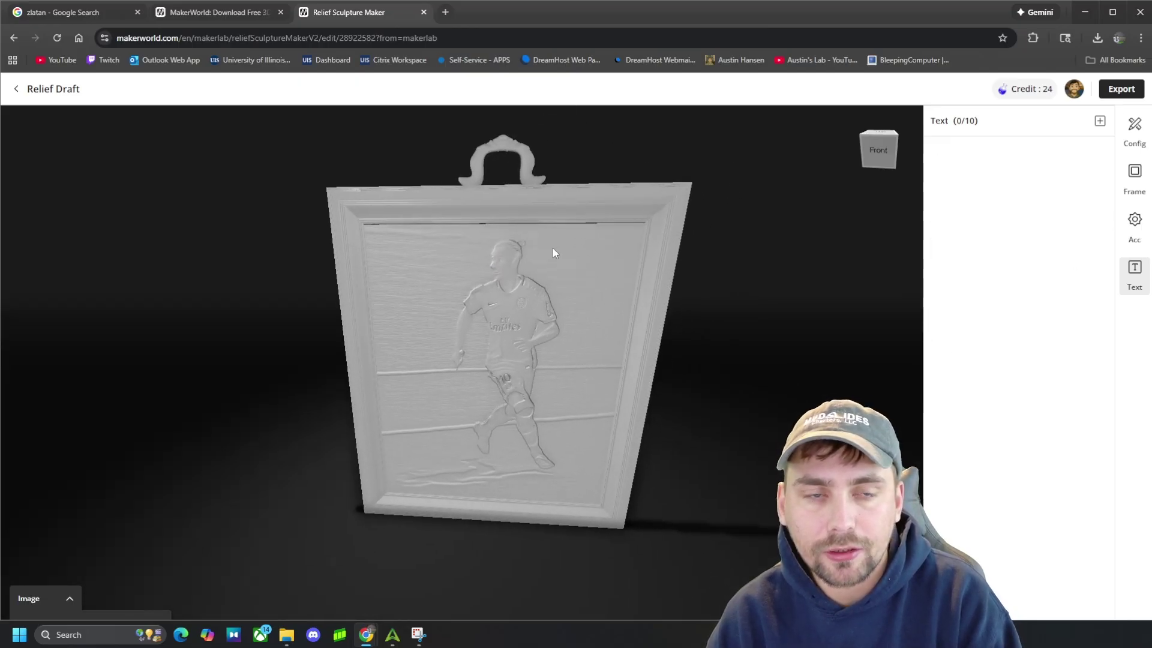
drag(362, 173, 340, 149)
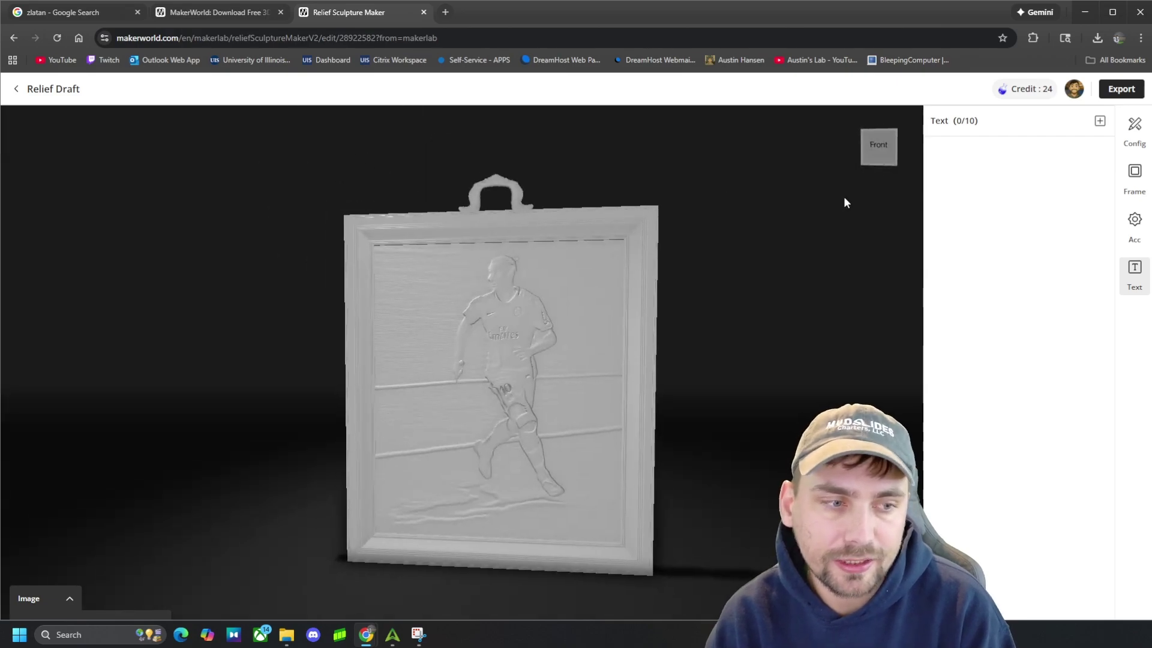
Export the hooked plaque for the X1C printer
click(1122, 90)
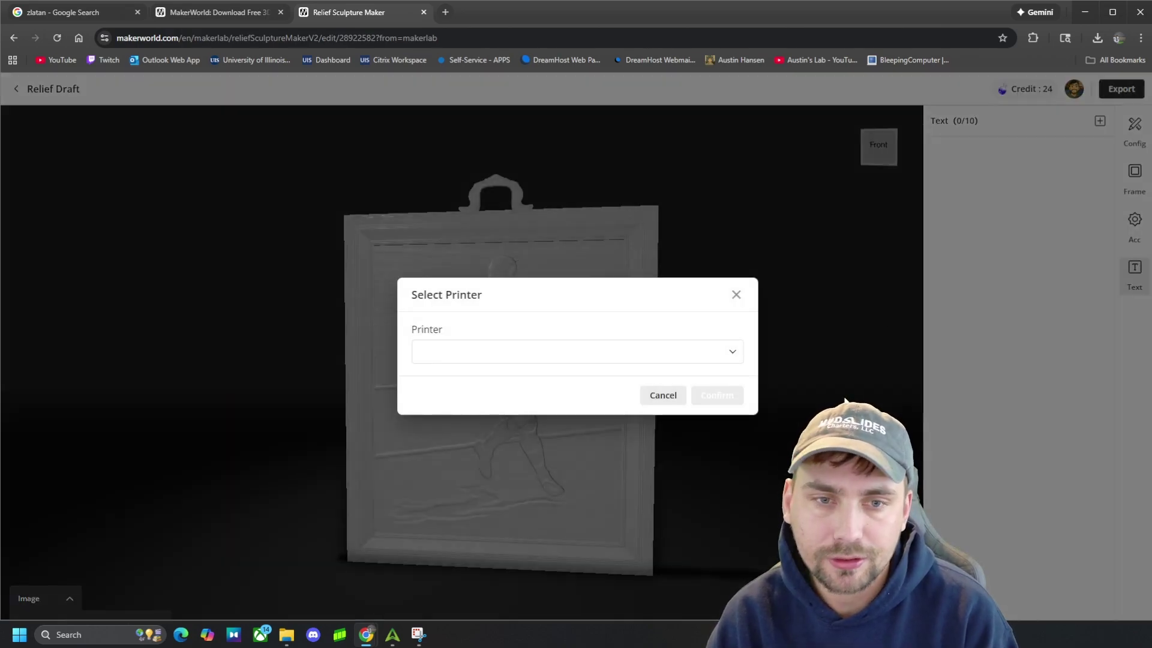
click(587, 348)
click(463, 388)
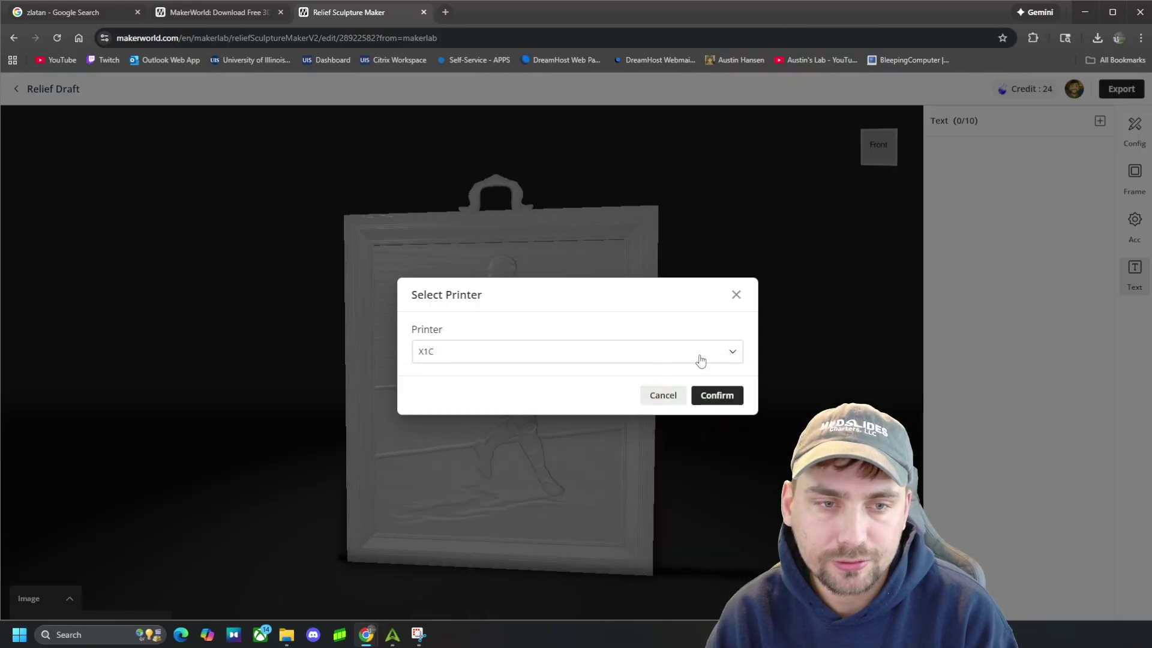
click(720, 397)
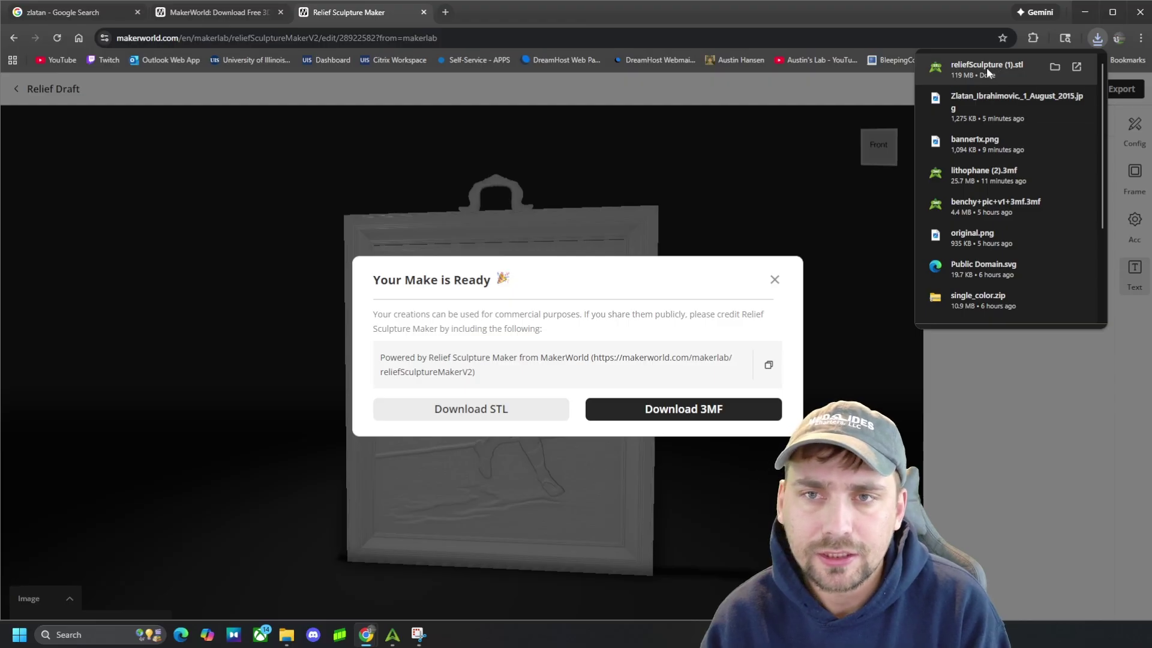
Open the downloaded STL in the slicer and dismiss the export-ready message
click(986, 67)
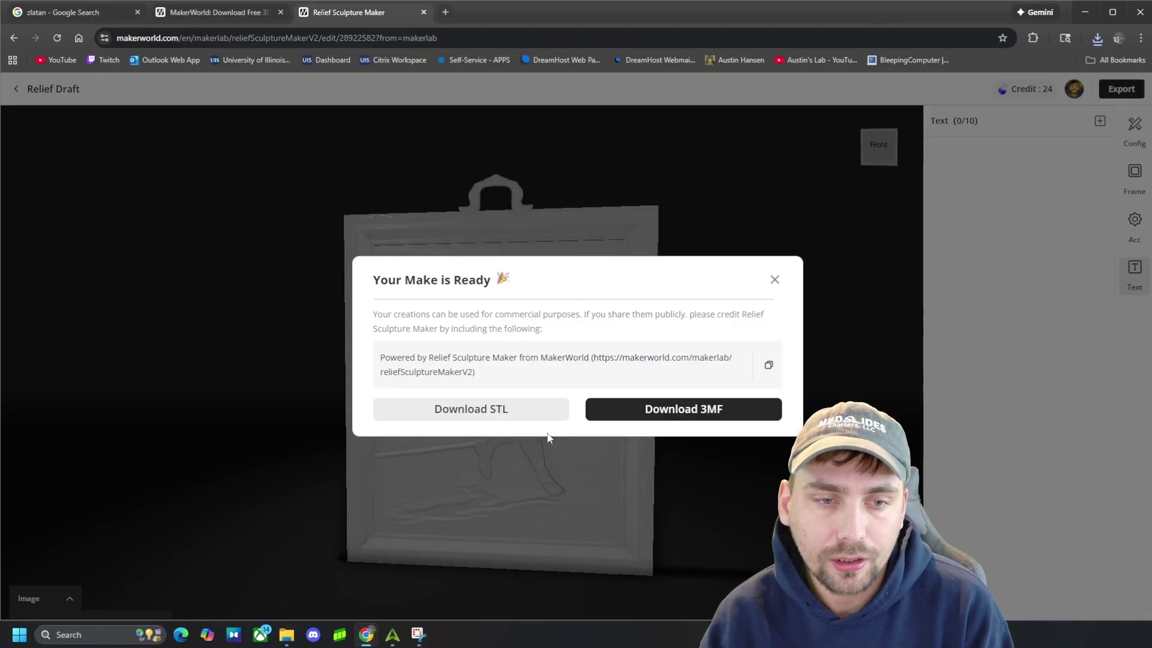
click(773, 280)
scroll(528, 308, up, 5)
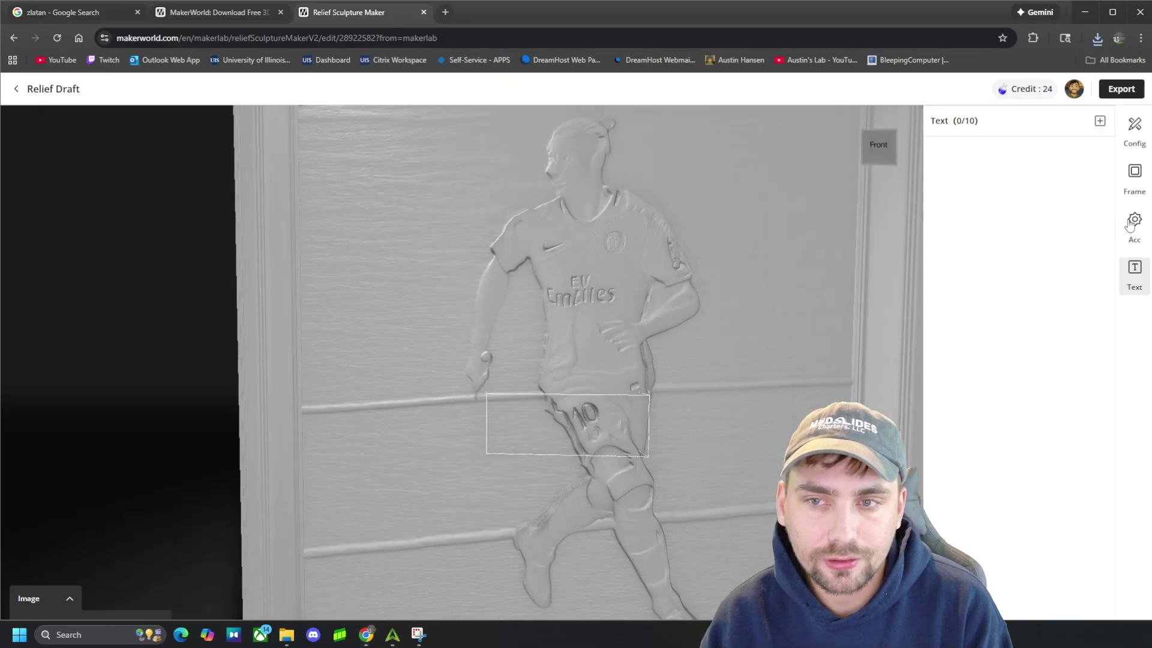
In Config, set Thickness to 1.5 mm and Depth Variation to 1.3 mm, then recentre the plaque
click(1130, 152)
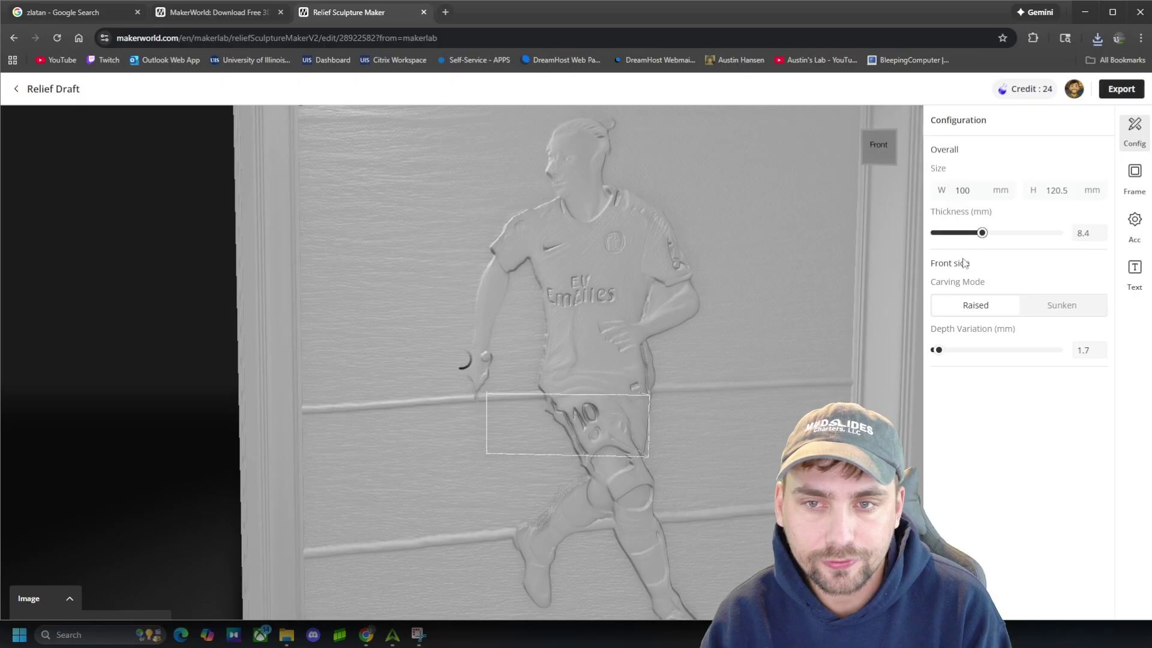
drag(939, 351, 960, 353)
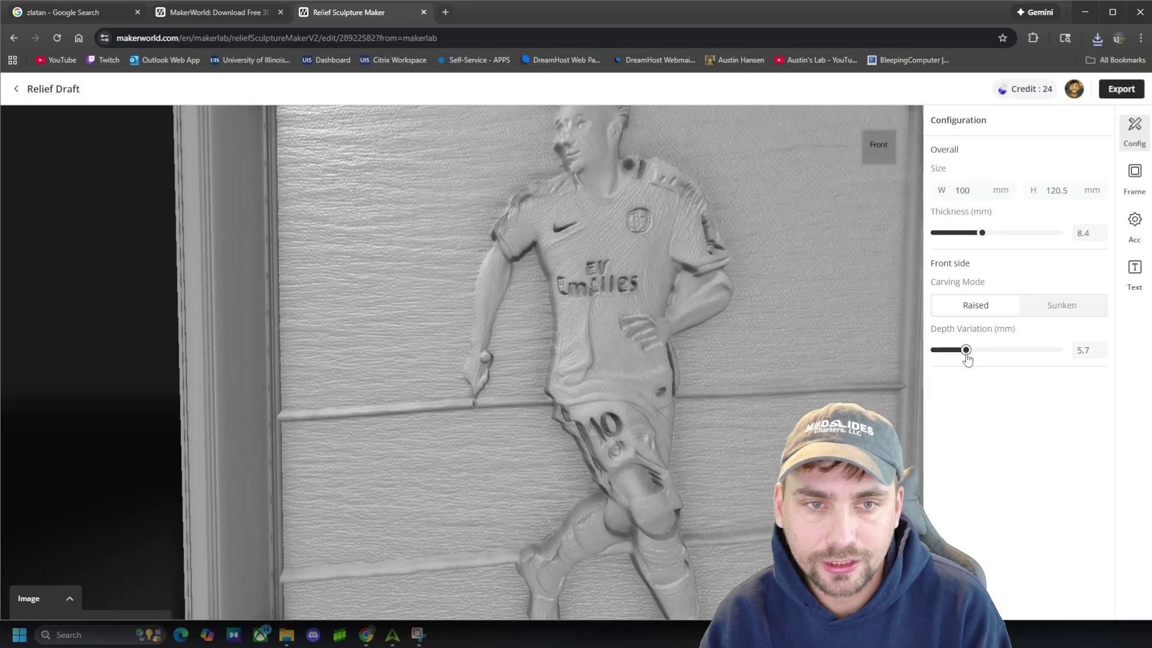
drag(986, 360, 936, 358)
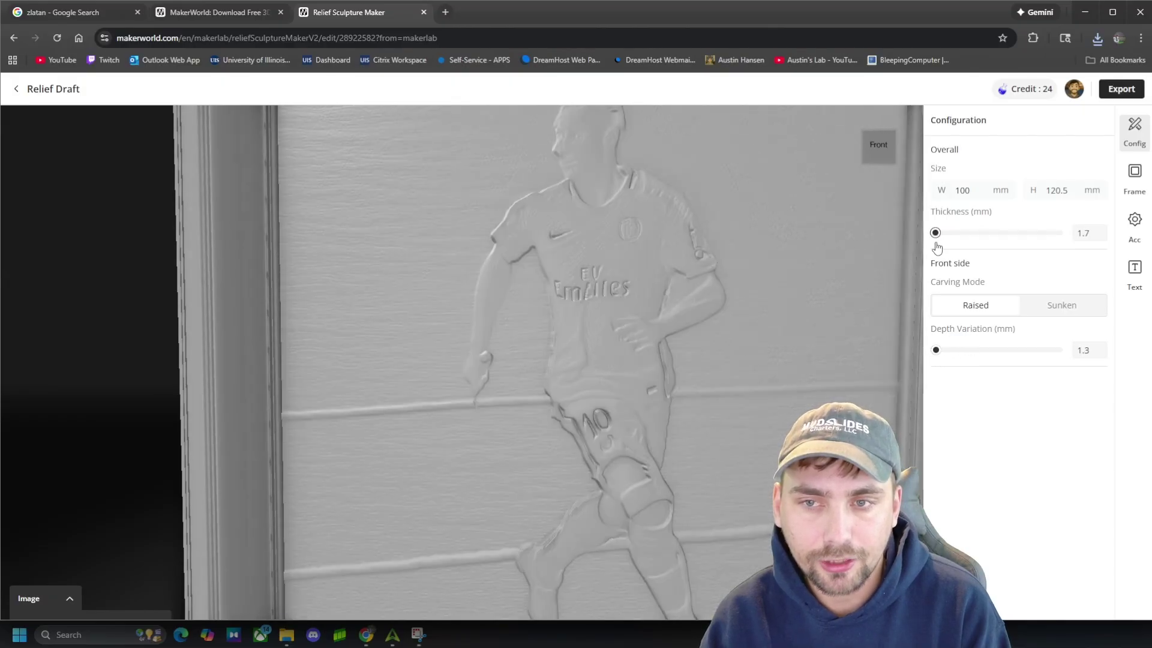
drag(935, 233, 930, 233)
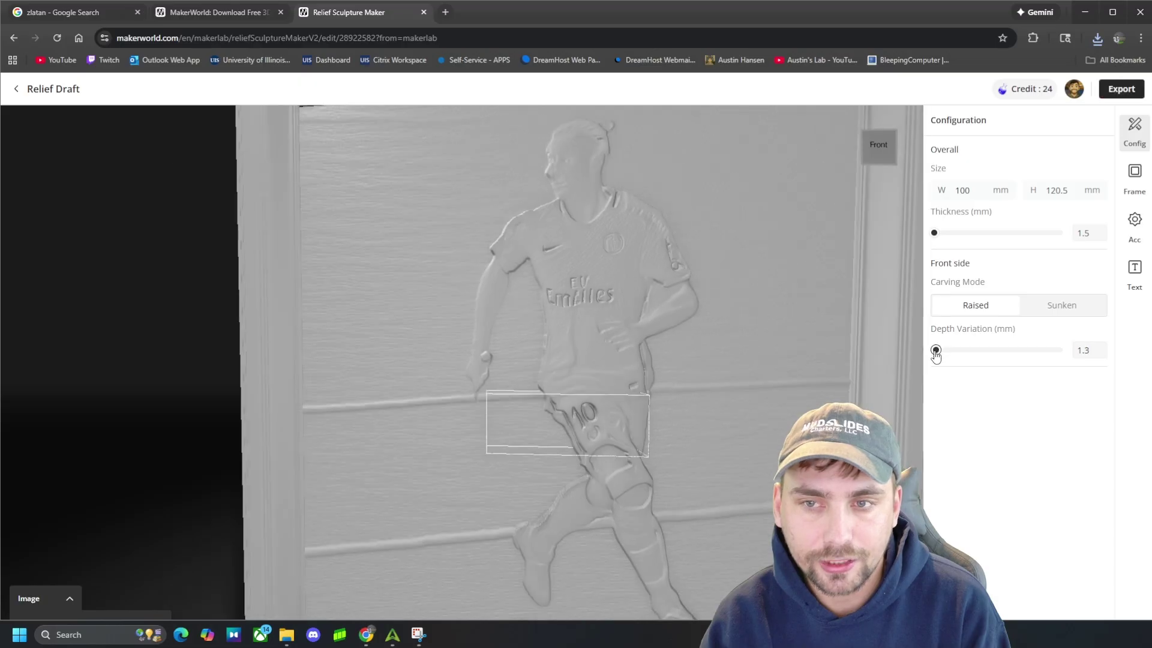
scroll(657, 301, down, 5)
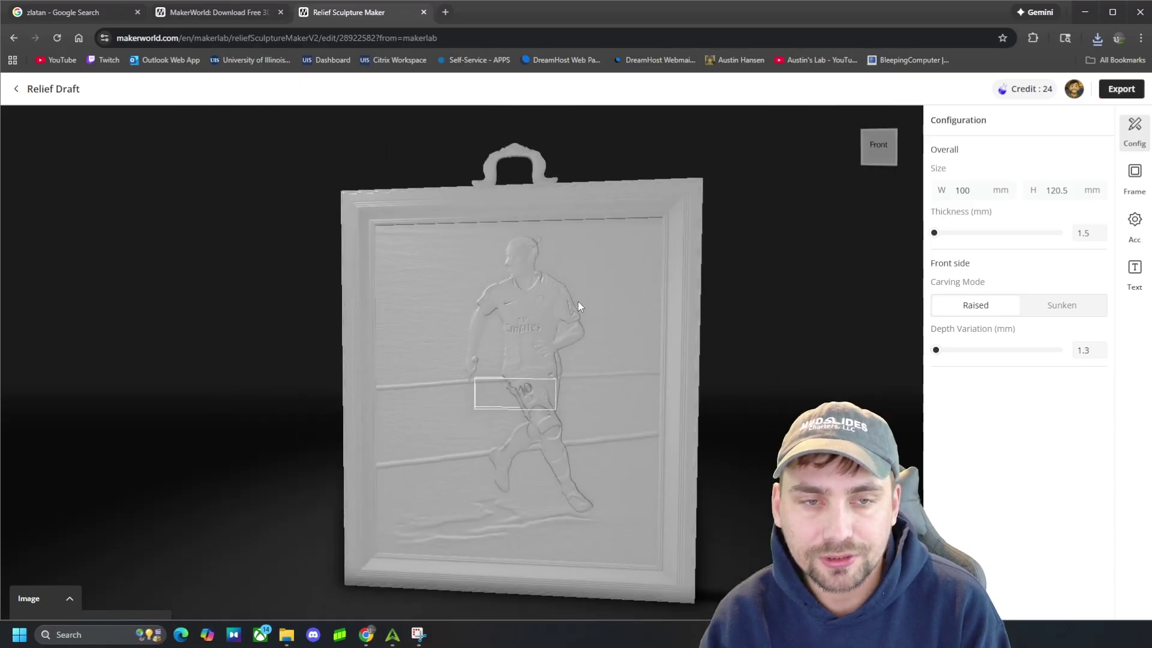
right_drag(624, 336, 655, 280)
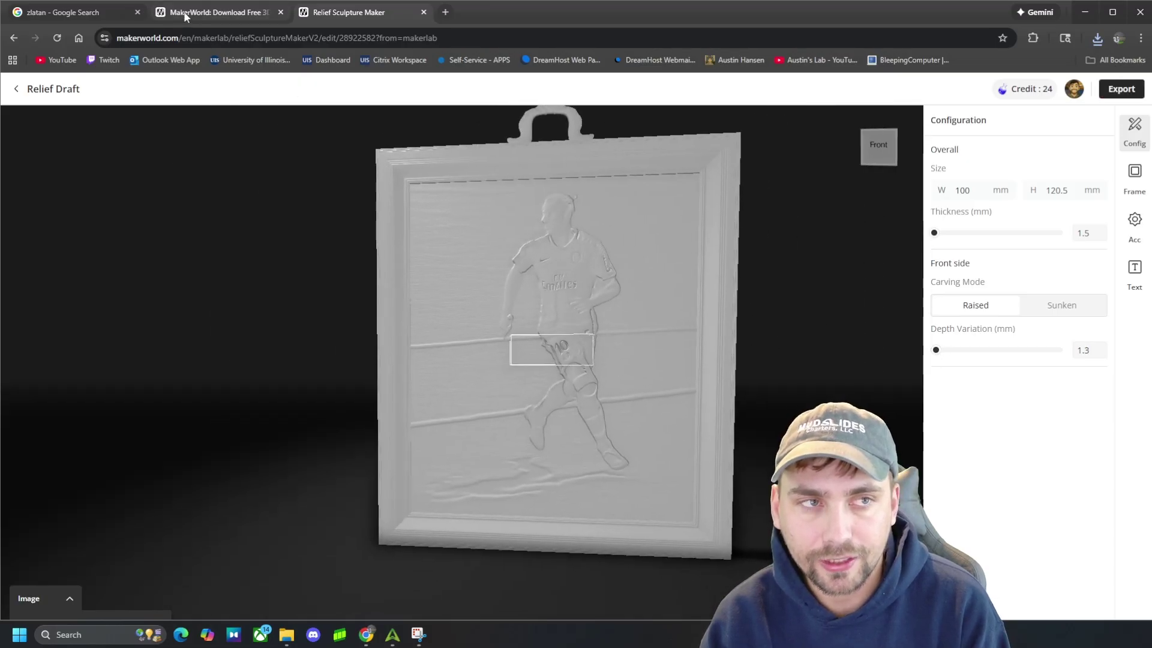
Go to the MakerWorld home page and browse the MakerLab tools list
click(216, 12)
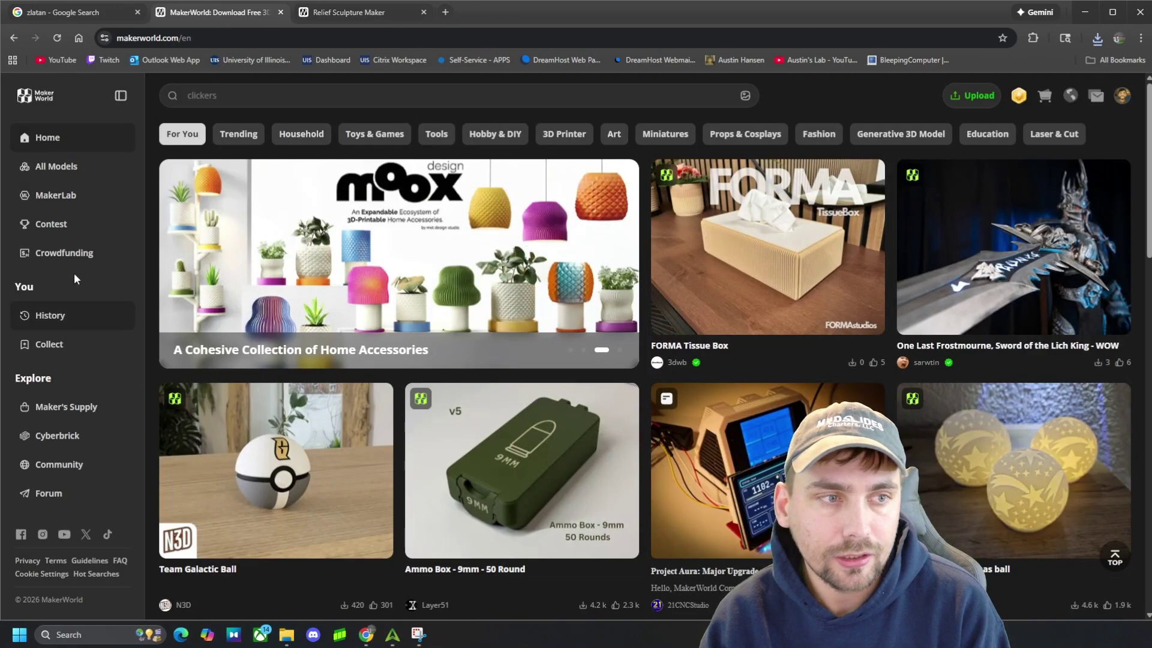
click(54, 195)
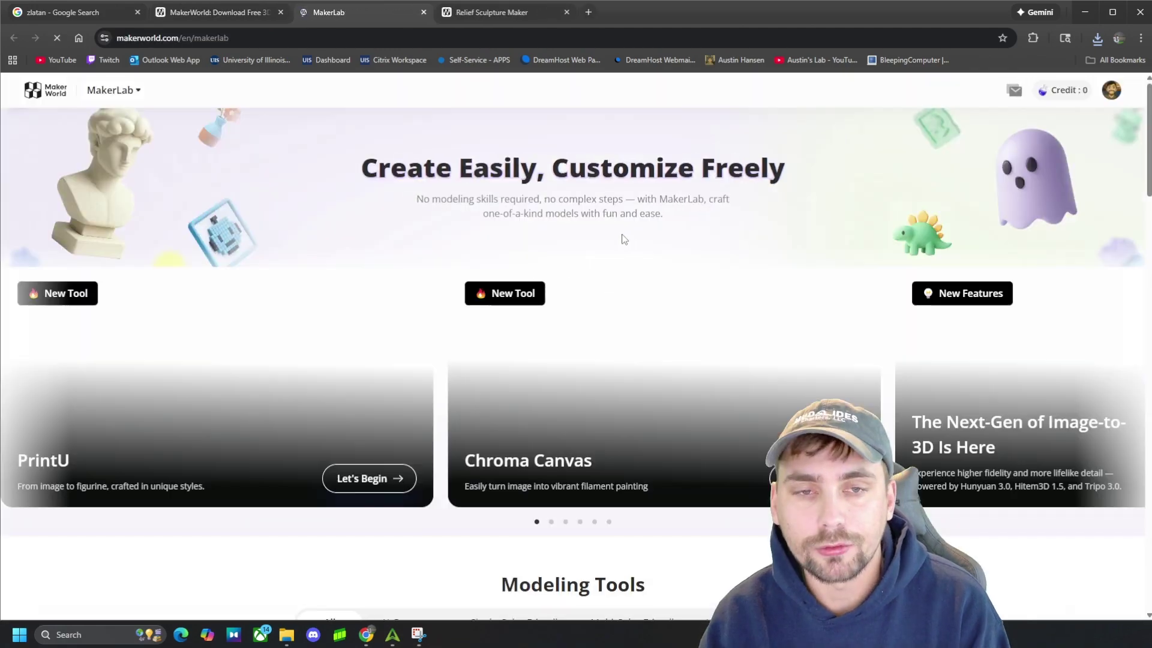
scroll(670, 451, down, 3)
scroll(671, 451, down, 8)
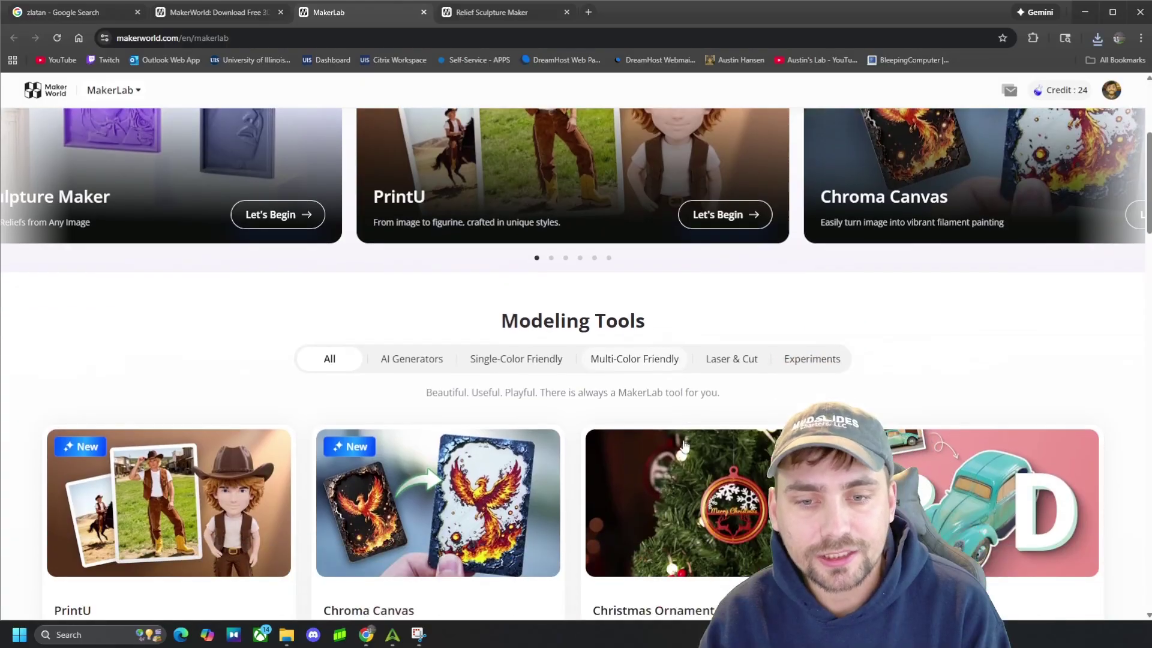
scroll(587, 358, down, 5)
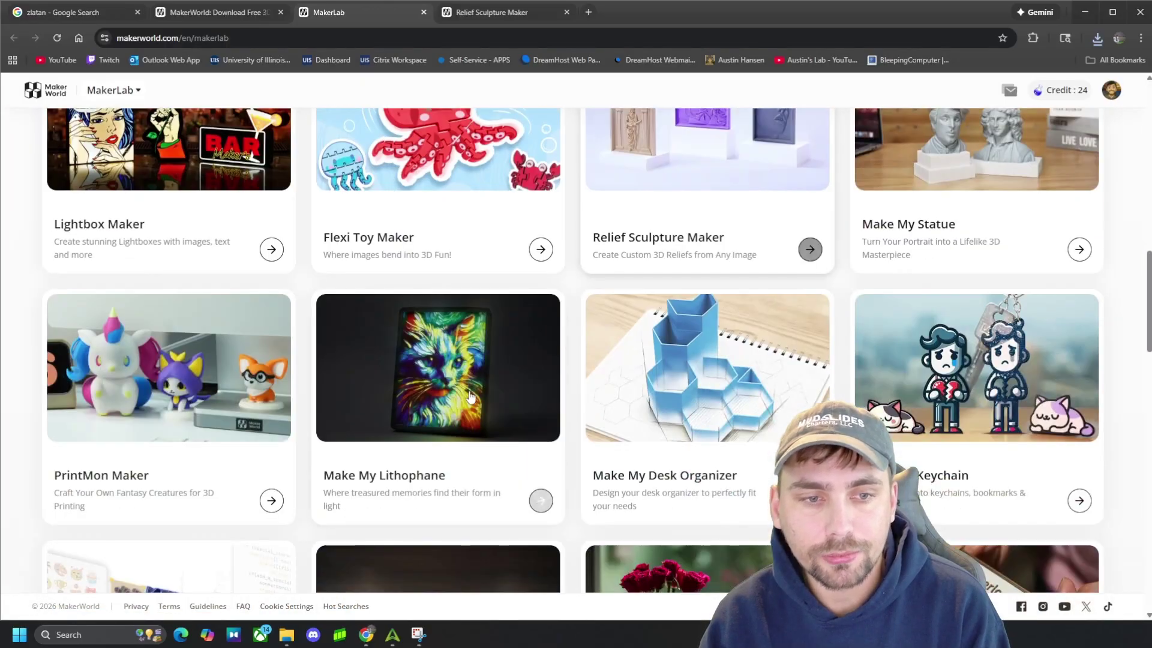
scroll(517, 381, down, 1)
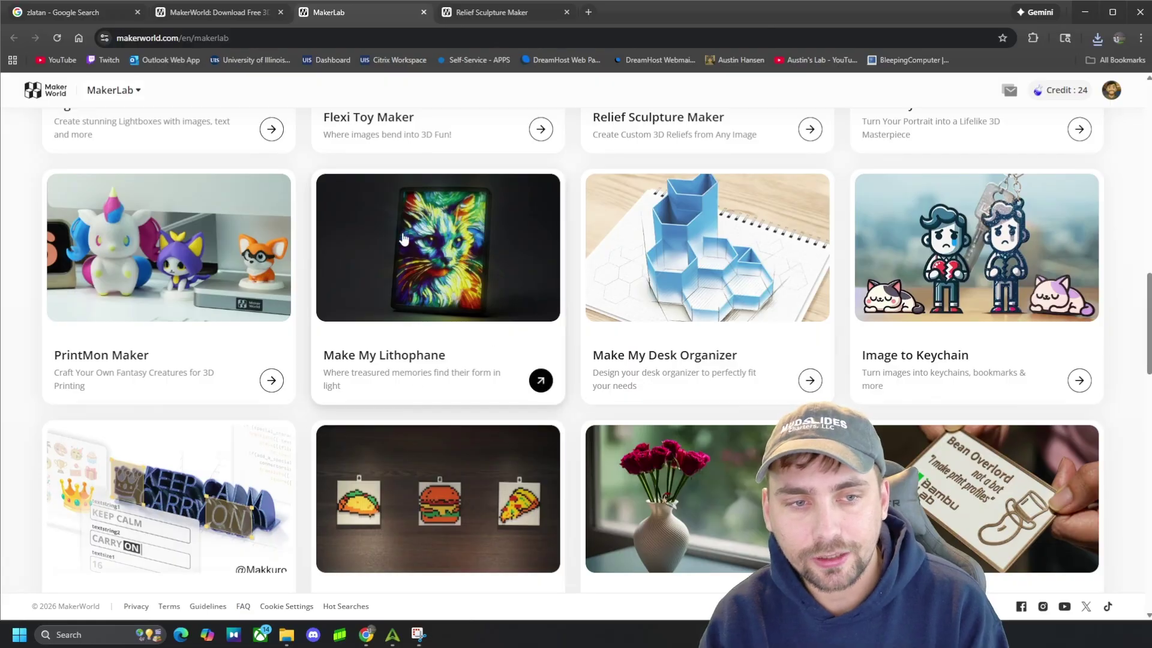
scroll(454, 358, up, 5)
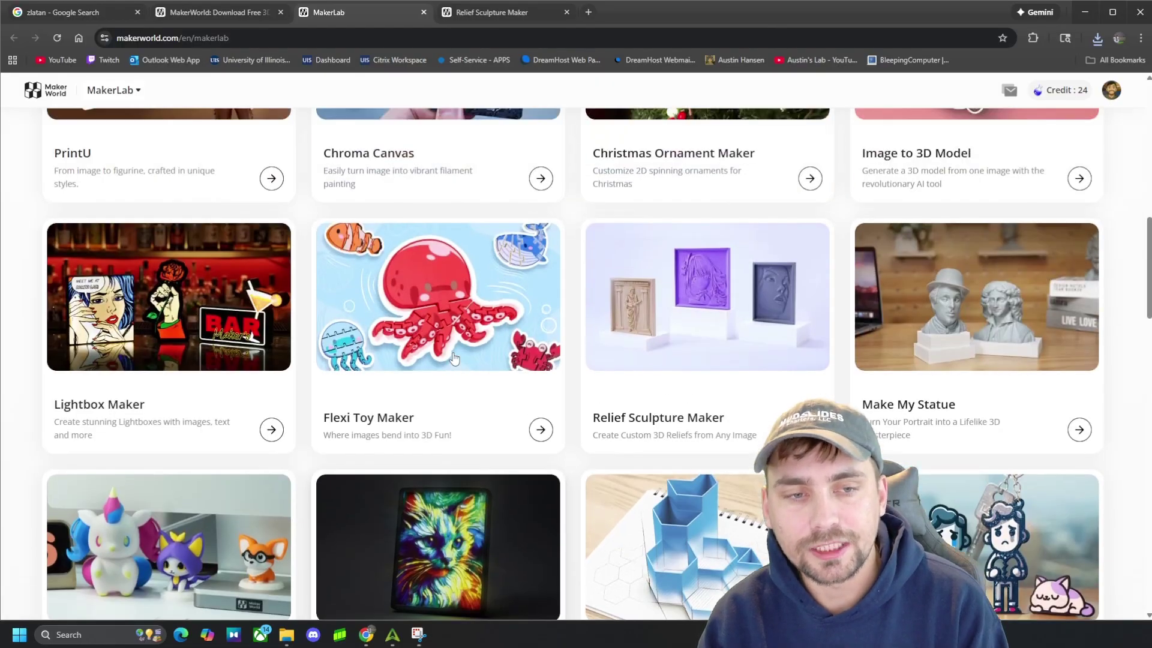
scroll(509, 416, down, 3)
Preview the Make My Lithophane tool, return to the tool list, then switch to MakerWorld home
click(509, 416)
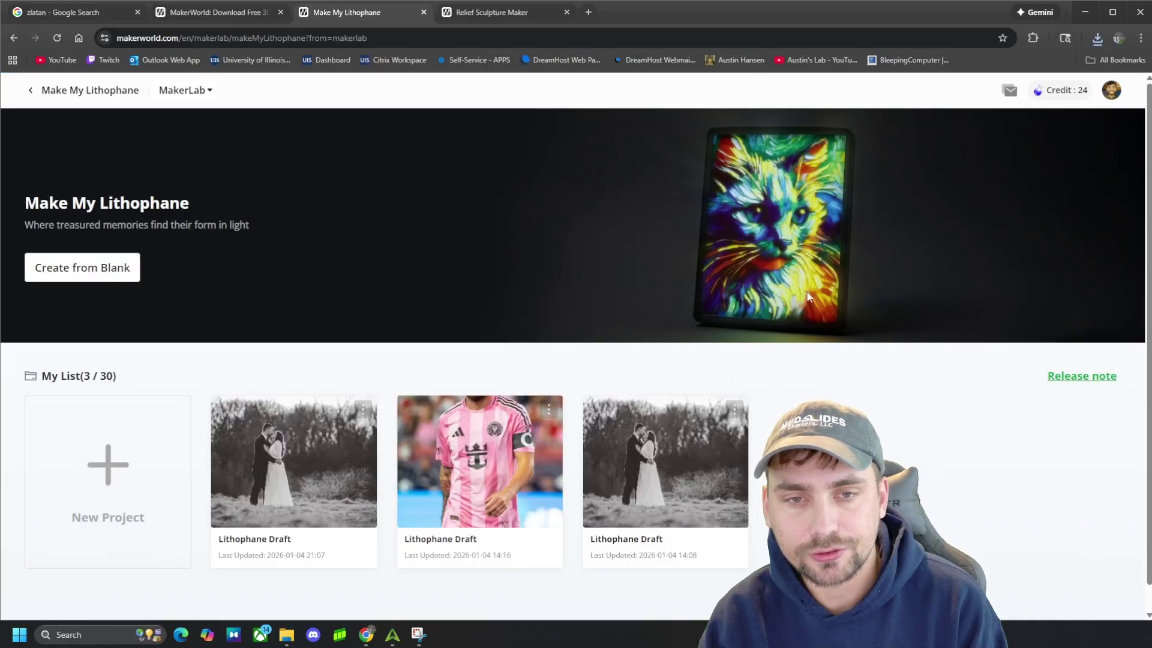
scroll(602, 306, down, 1)
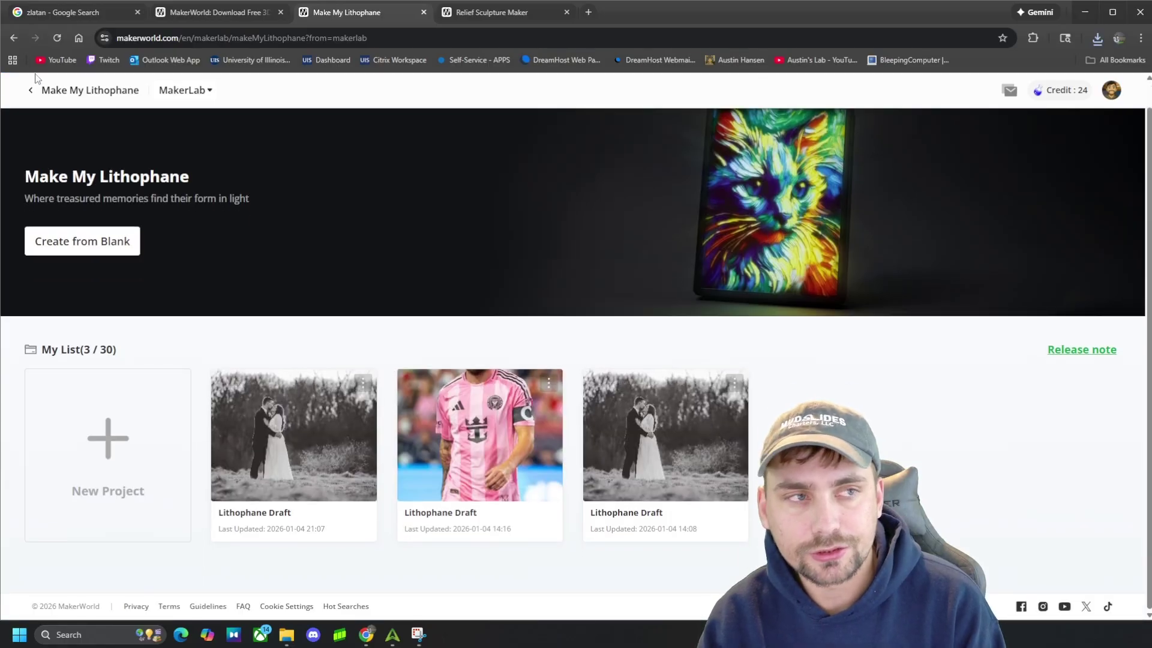
click(18, 41)
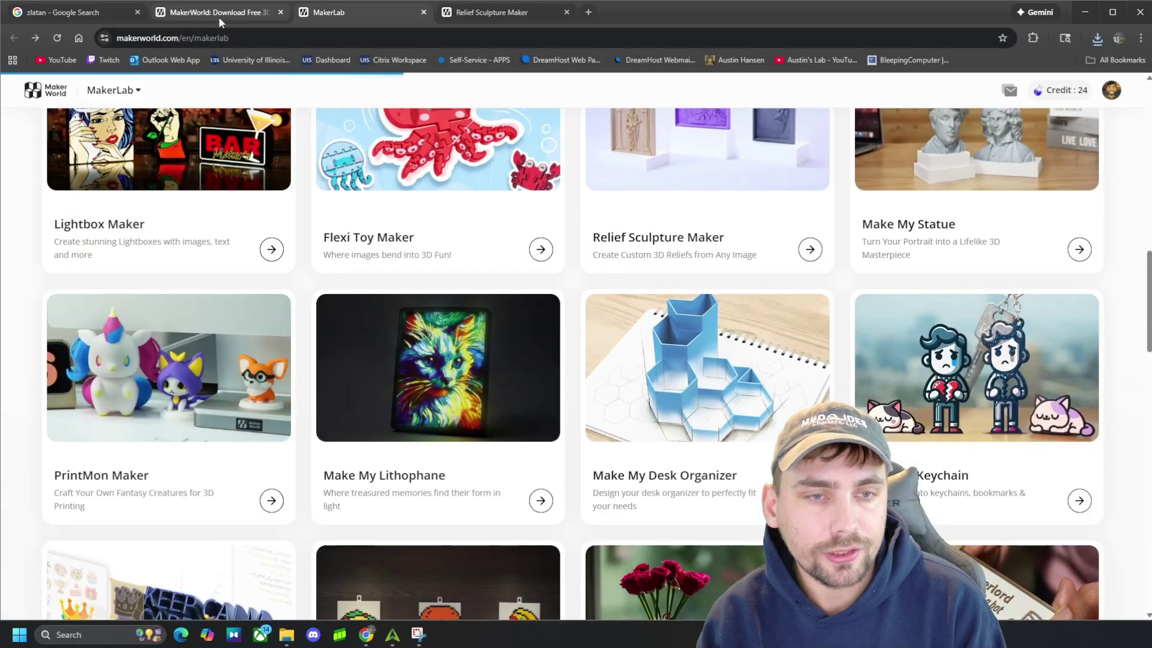
click(216, 12)
In Creality Print, view the relief plaque from the Front and zoom in on the soccer player
mouse_move(392, 635)
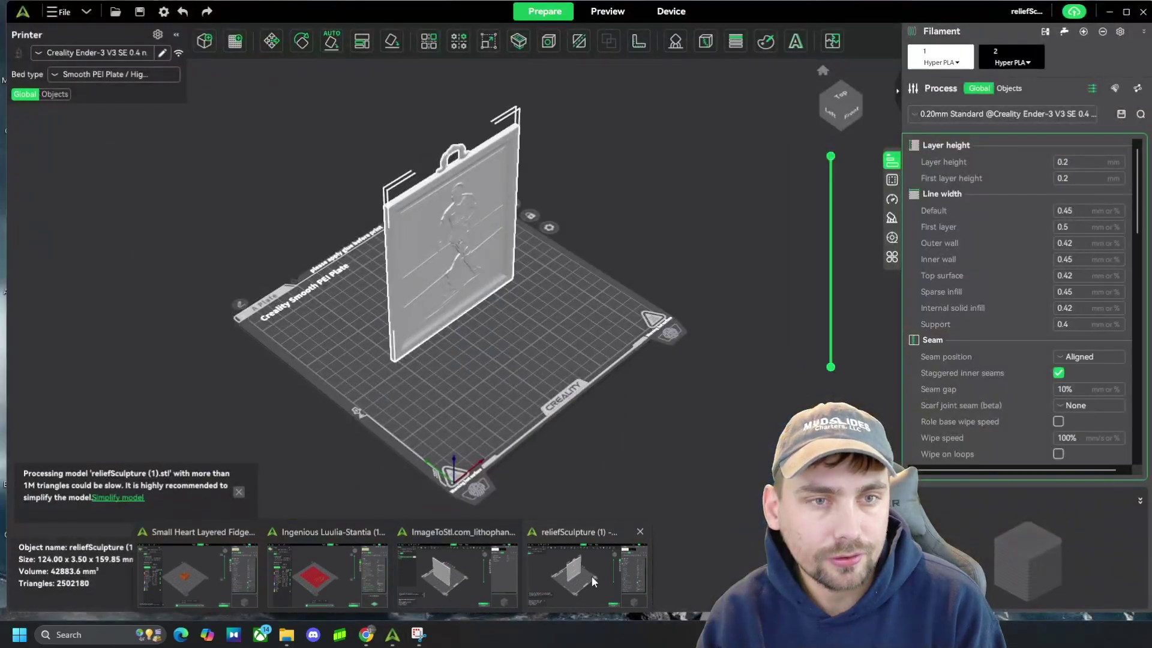
click(592, 575)
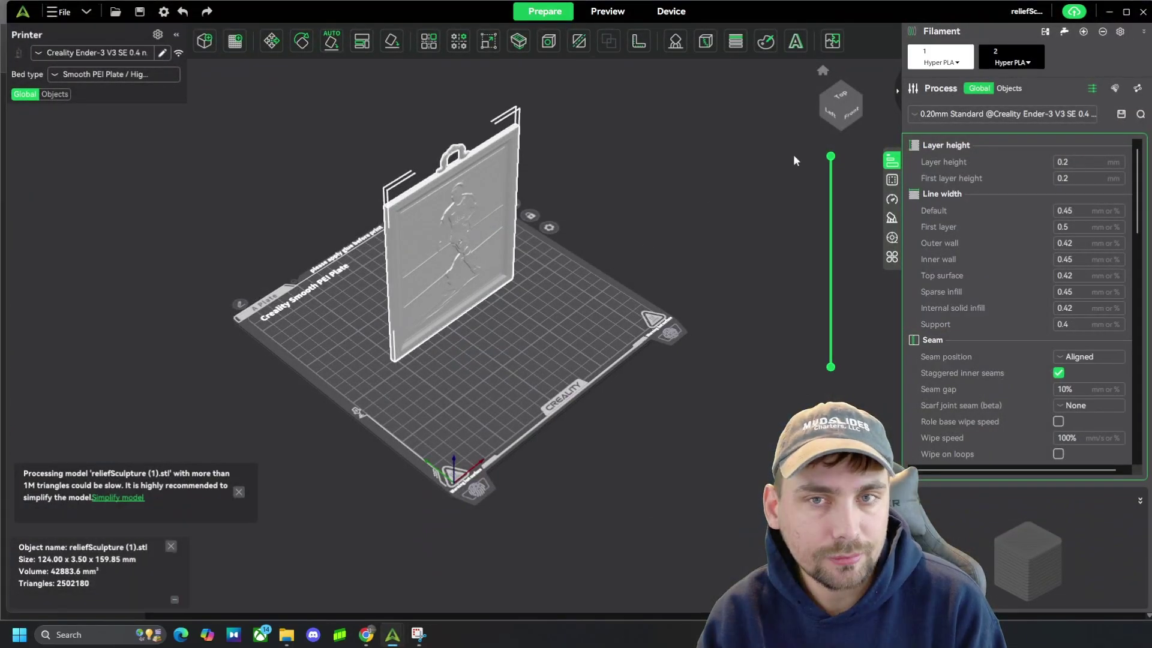
click(838, 116)
scroll(430, 216, up, 8)
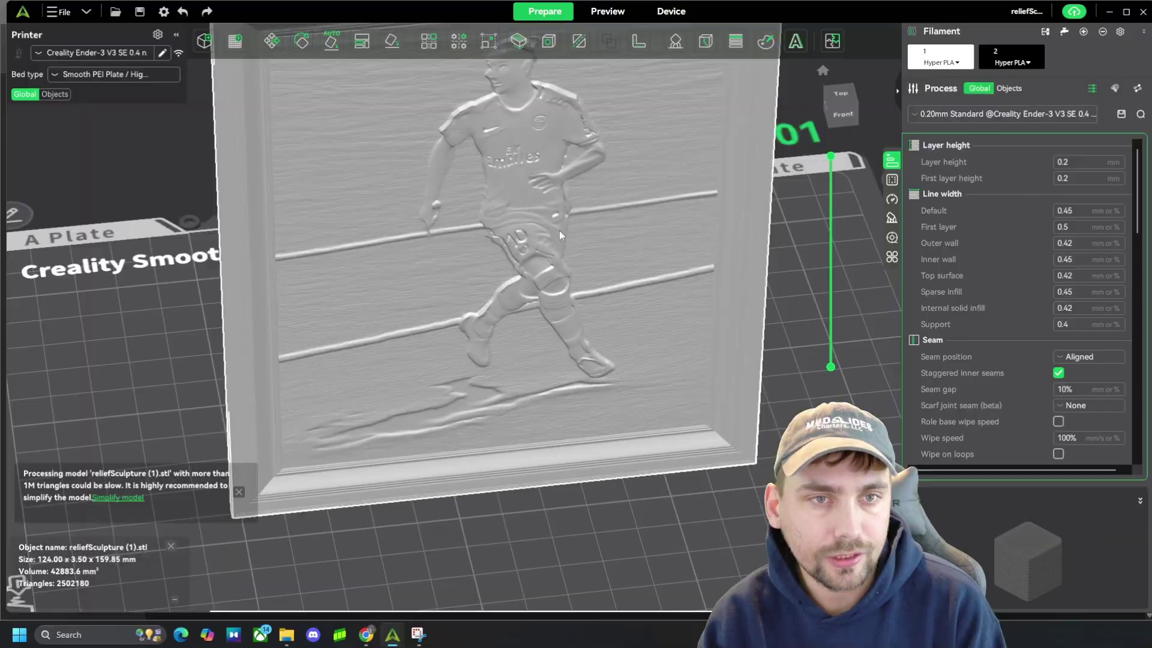
click(854, 103)
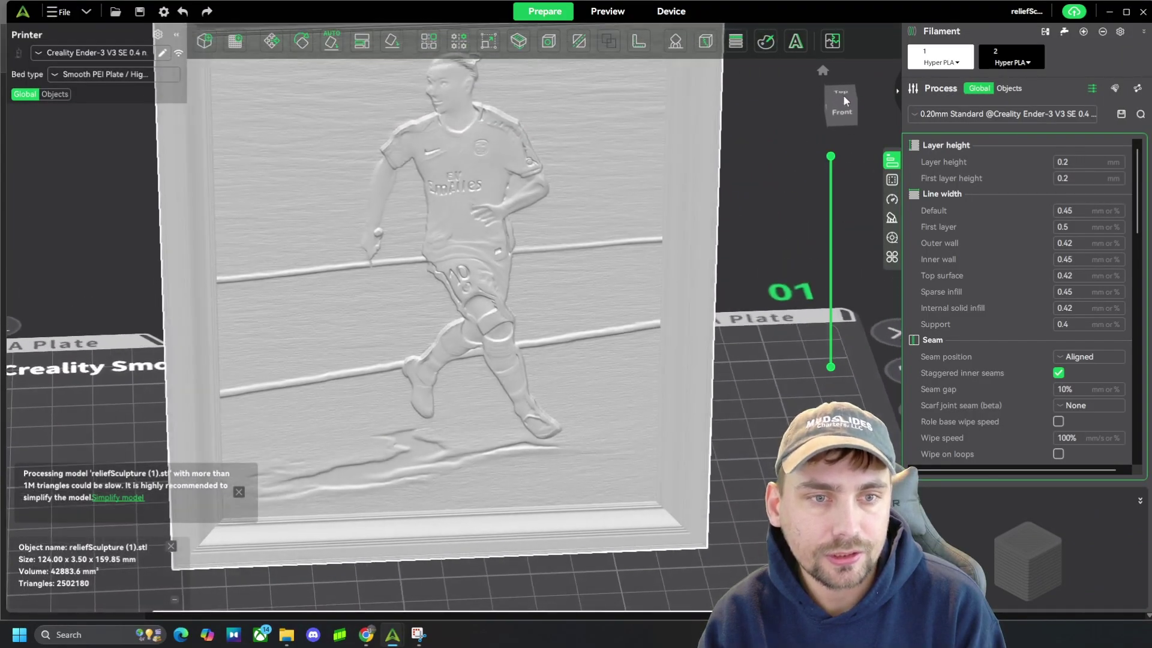
scroll(529, 207, up, 5)
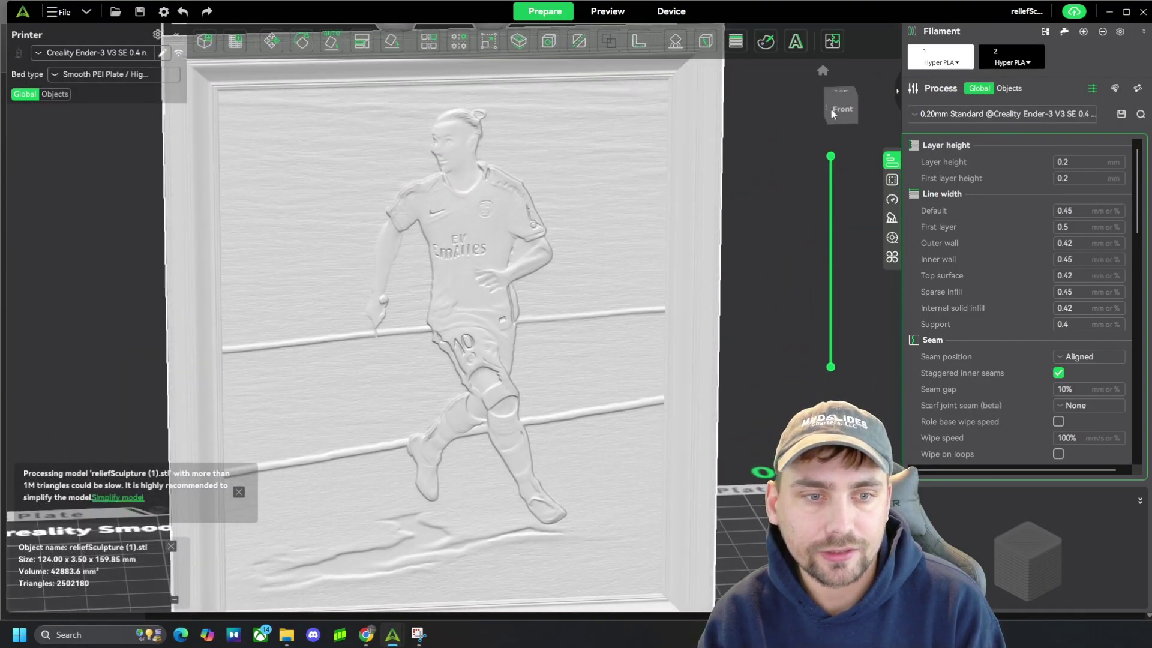
click(831, 109)
scroll(478, 325, down, 10)
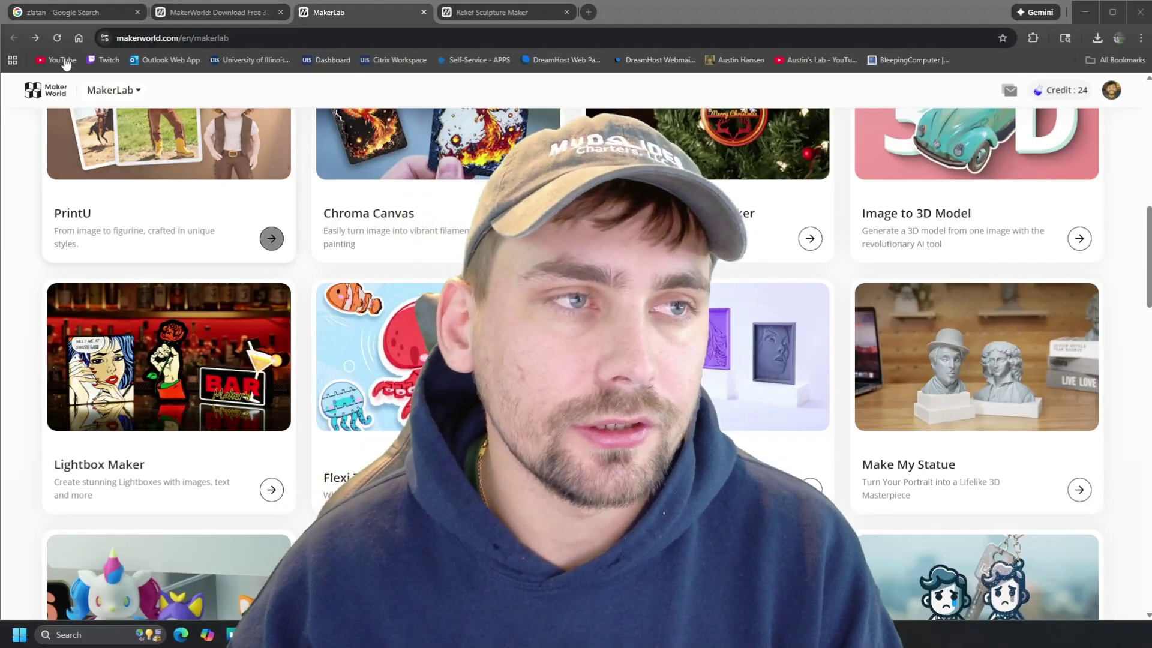
Check the Zlatan image search tab, then return to the MakerWorld home page
click(90, 12)
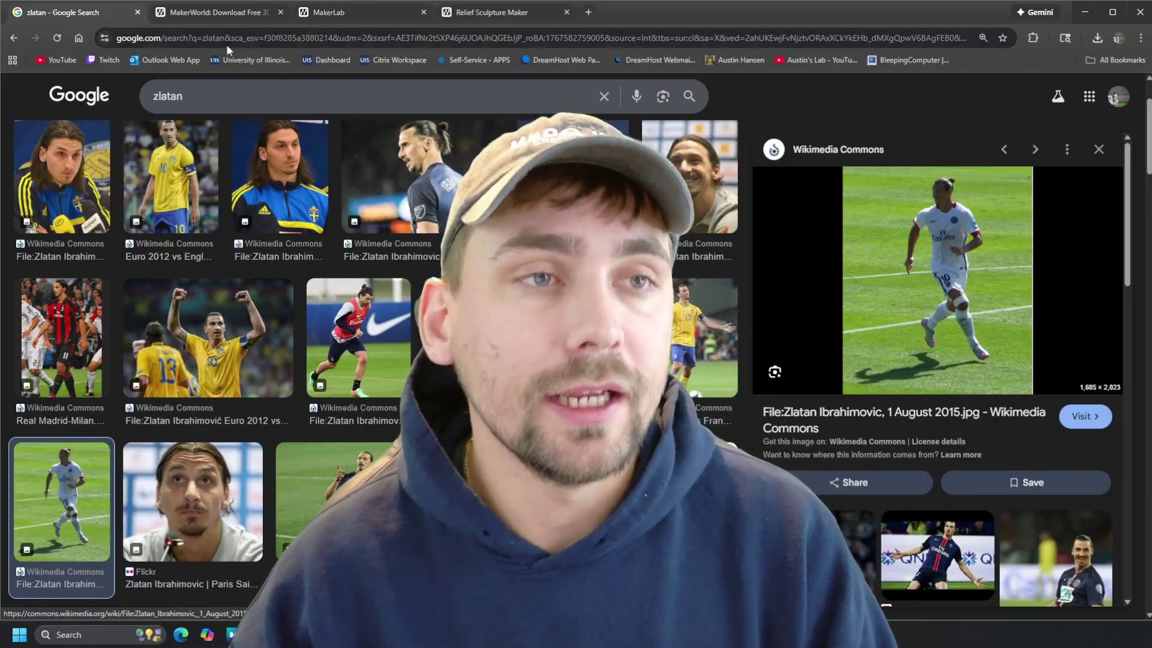
click(217, 20)
click(343, 12)
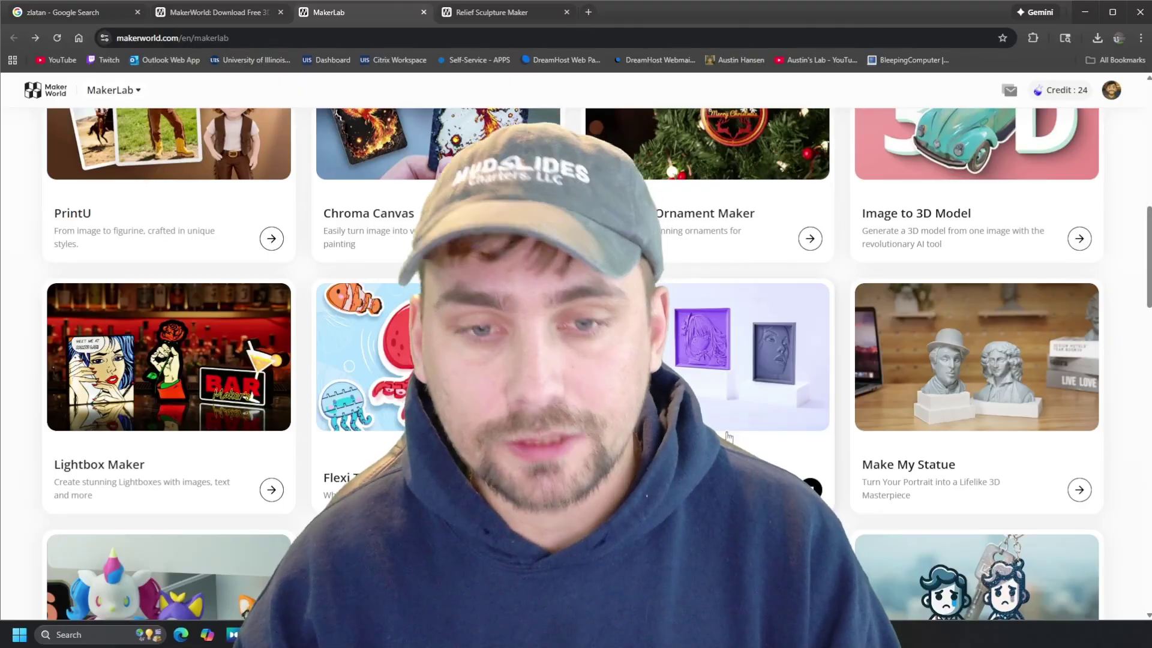
scroll(387, 231, up, 10)
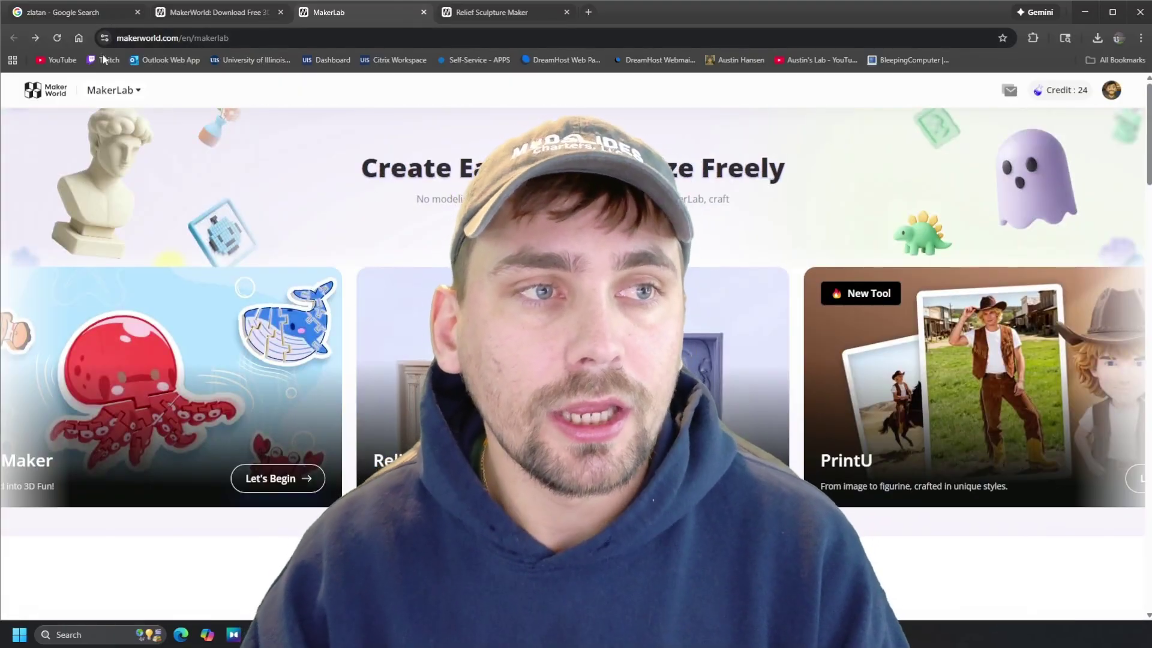
click(255, 13)
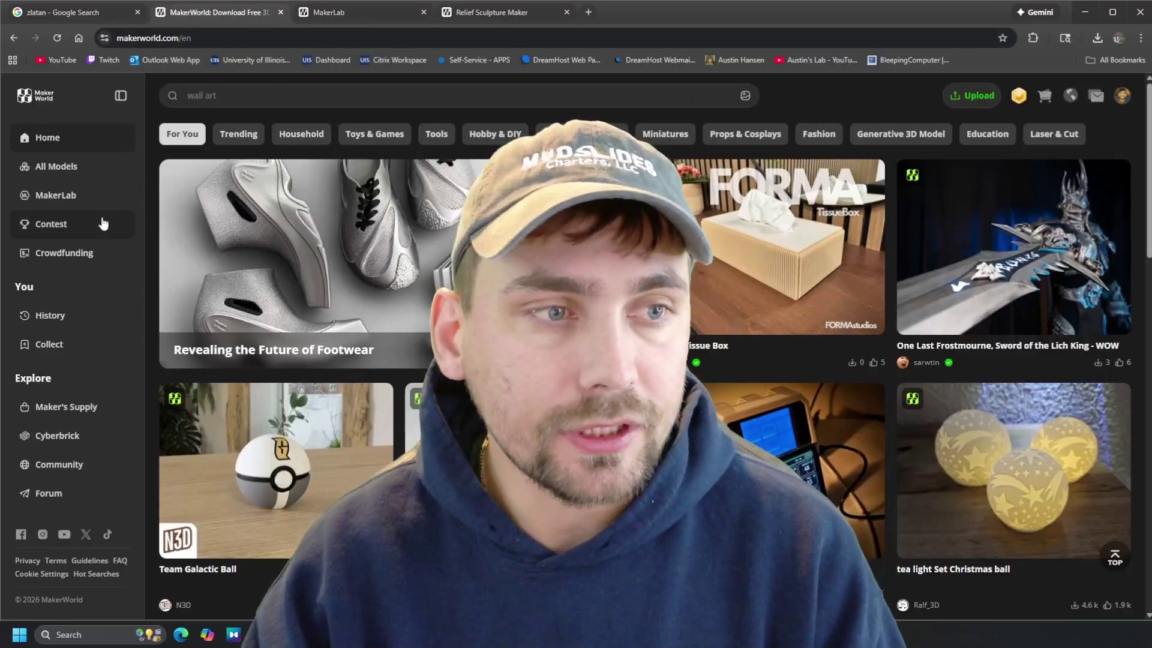
Open MakerLab in a new tab and launch the Relief Sculpture Maker tool
click(57, 196)
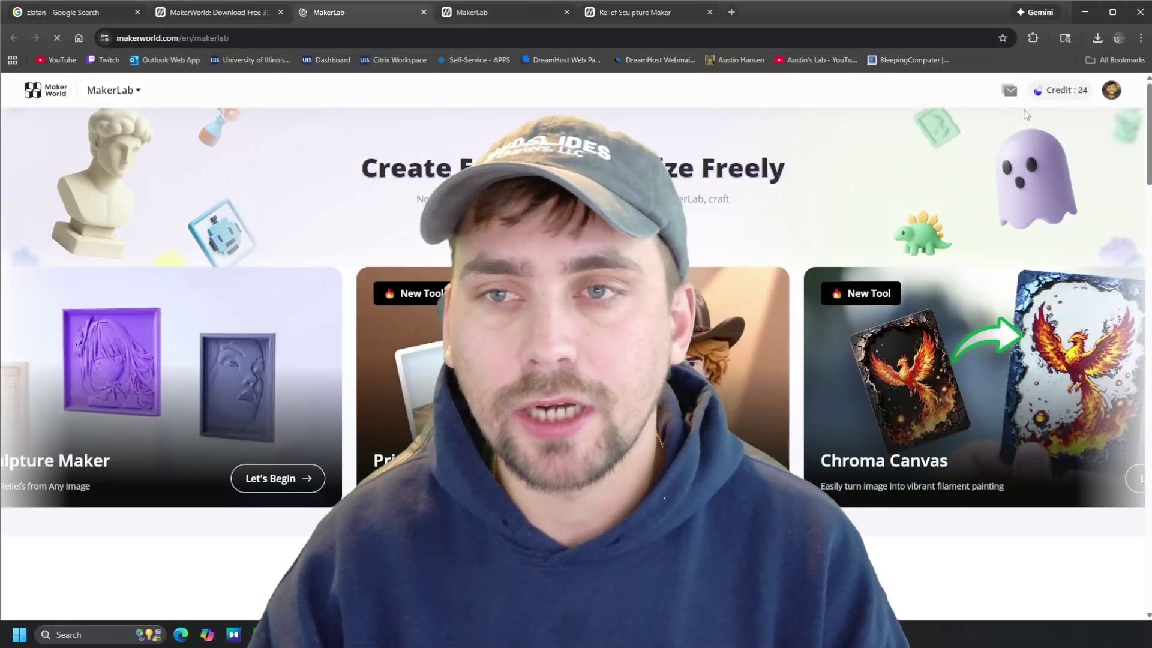
mouse_move(1039, 107)
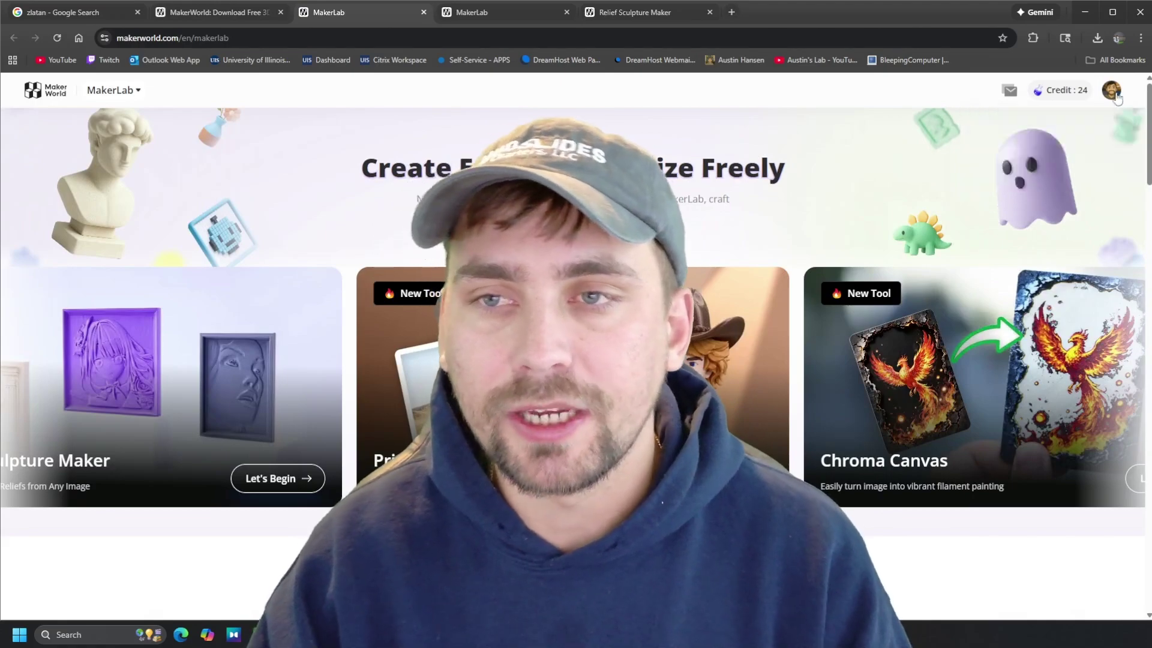
scroll(576, 359, down, 10)
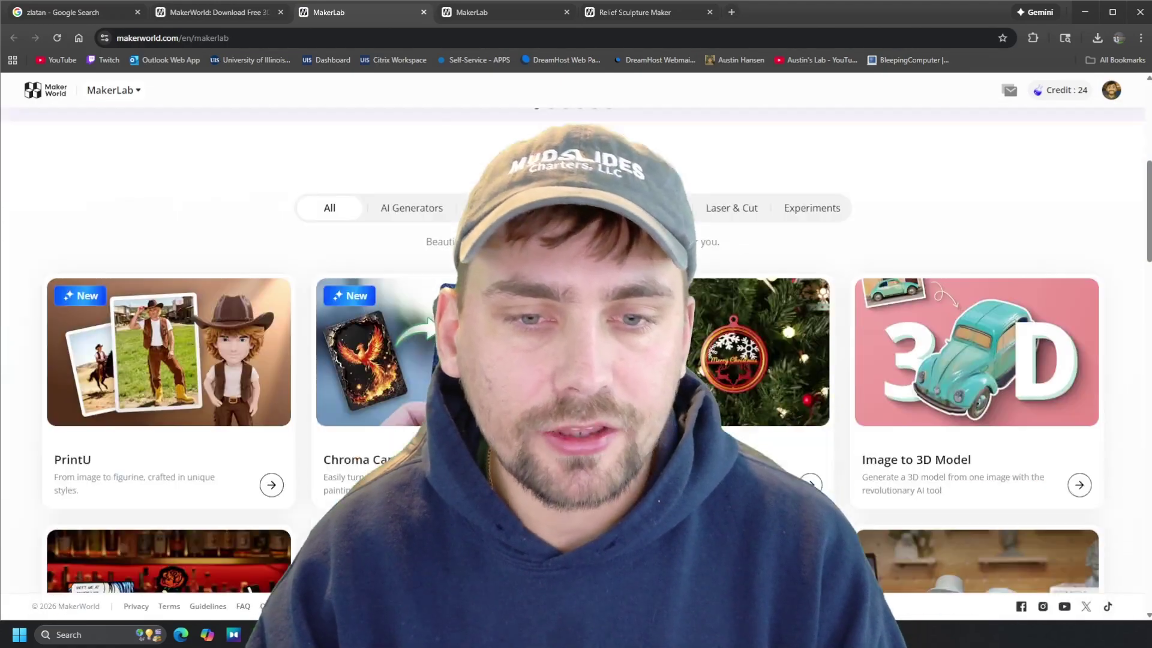
scroll(693, 367, down, 2)
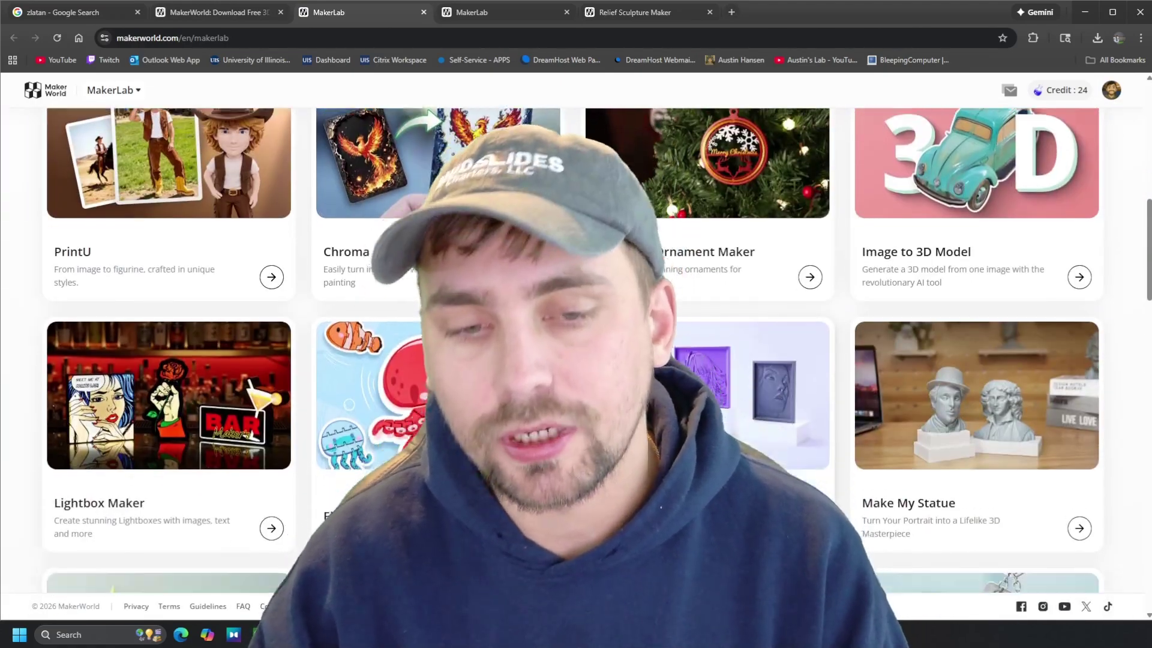
click(739, 365)
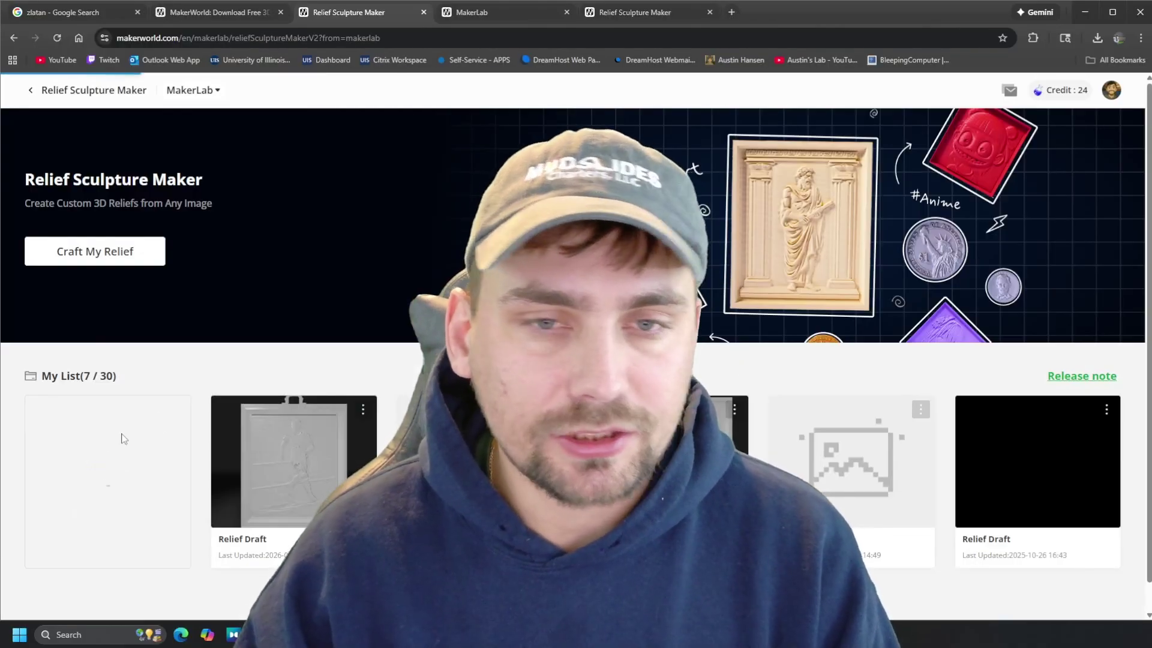
Start a new relief project, then open Make My Lithophane from MakerLab in another tab
click(294, 474)
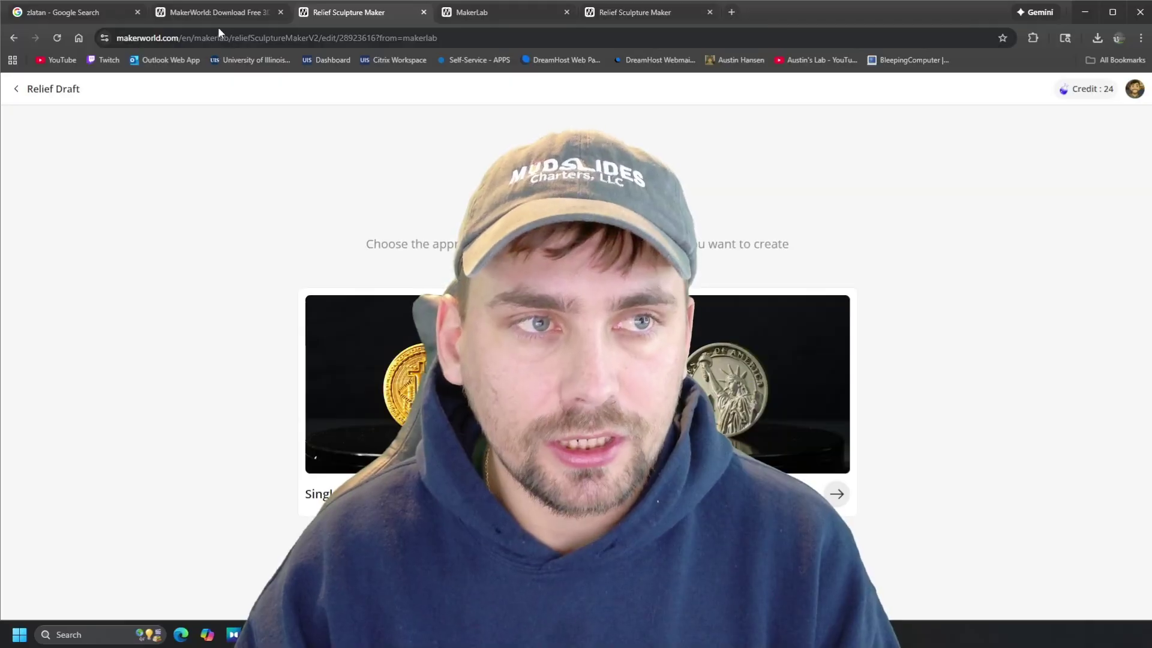
click(214, 14)
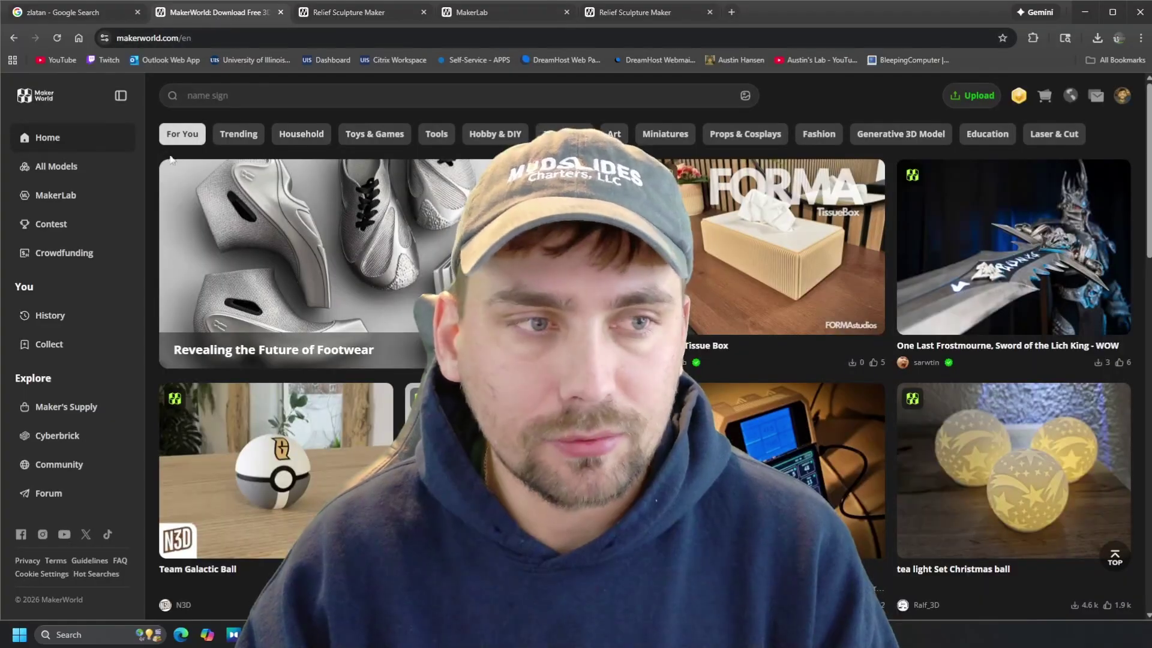
click(53, 198)
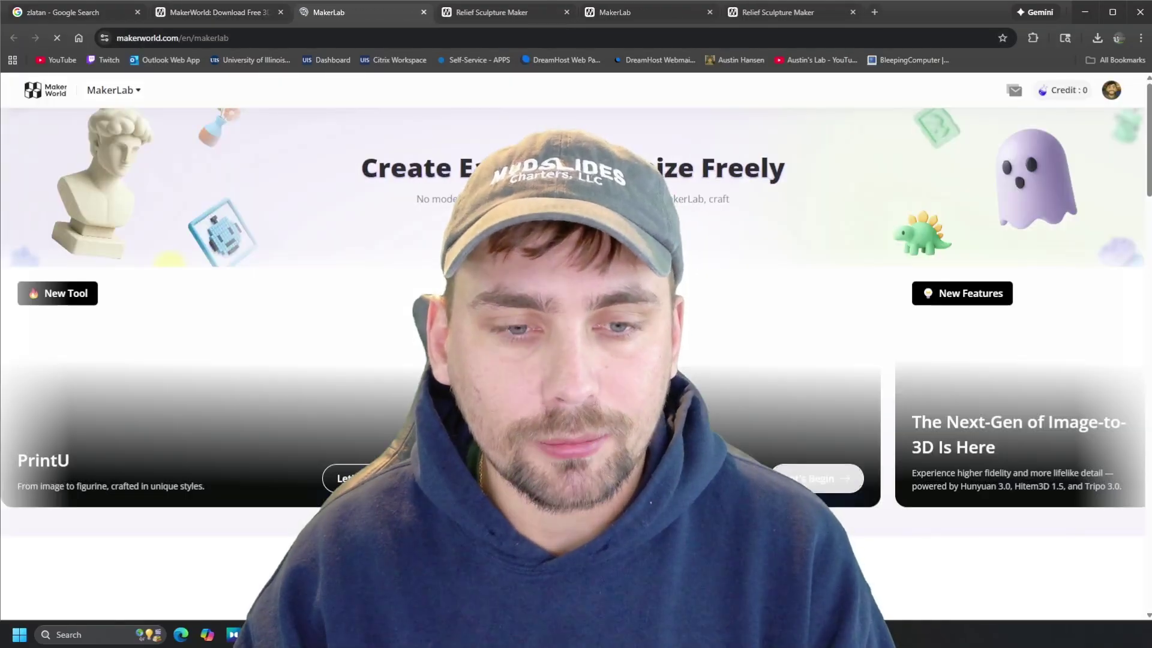
scroll(576, 348, down, 4)
scroll(575, 348, down, 7)
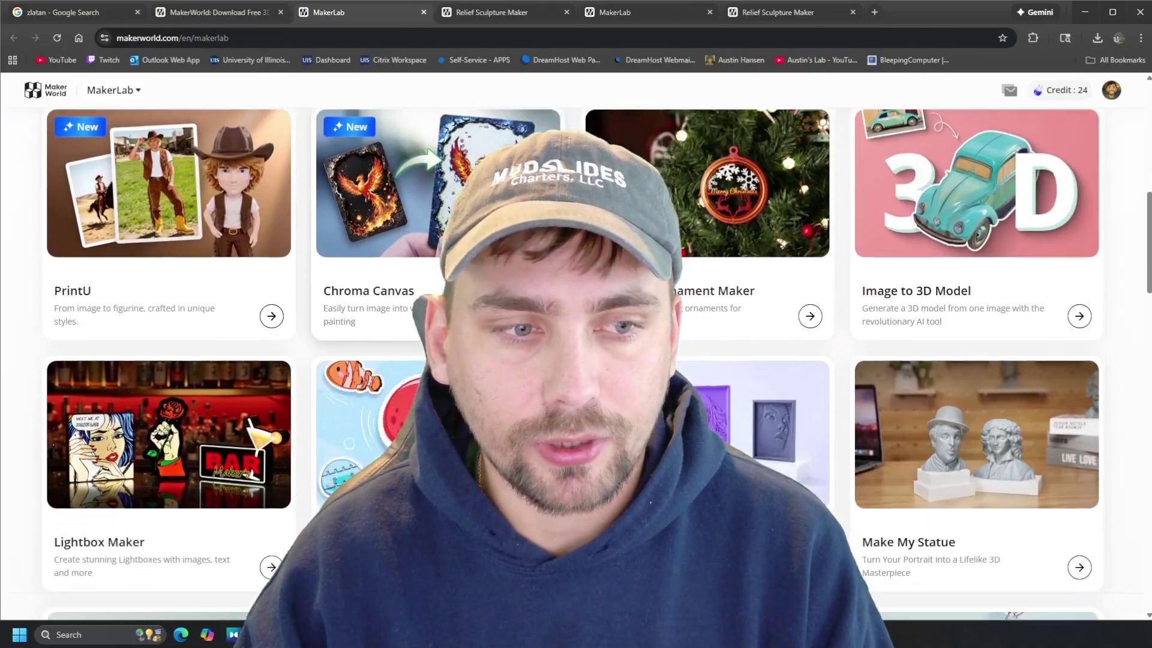
scroll(575, 348, down, 6)
click(384, 430)
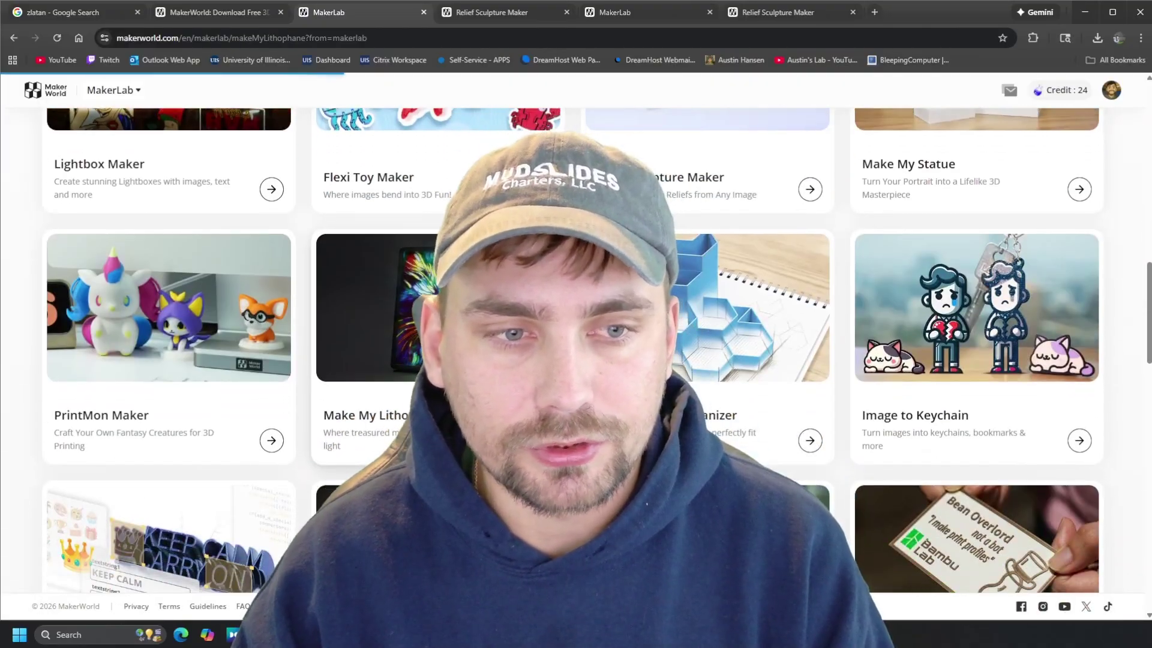
scroll(386, 342, down, 1)
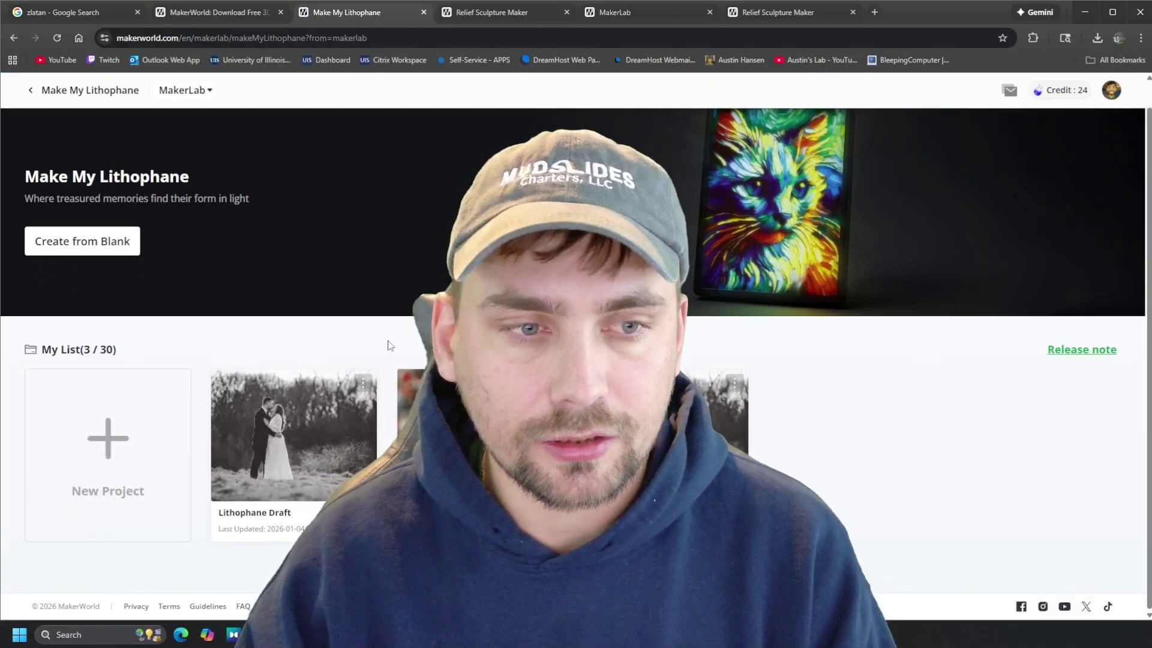
Create a new lithophane project and scroll through the Choose Lithophane Type options
click(114, 424)
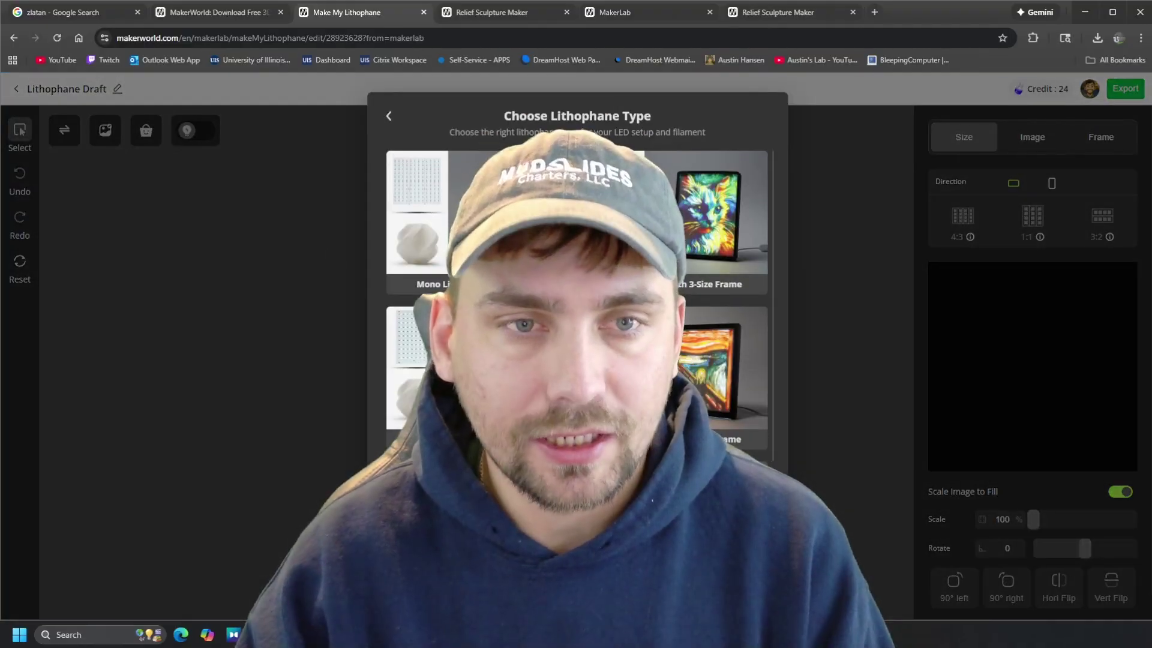
scroll(576, 300, down, 3)
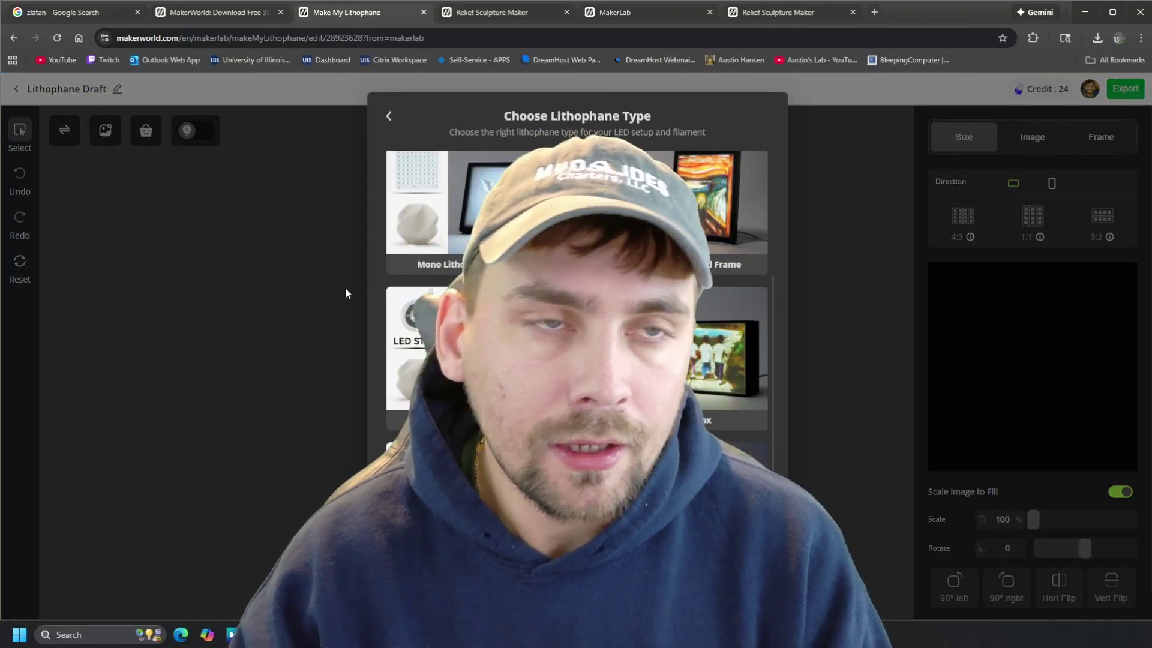